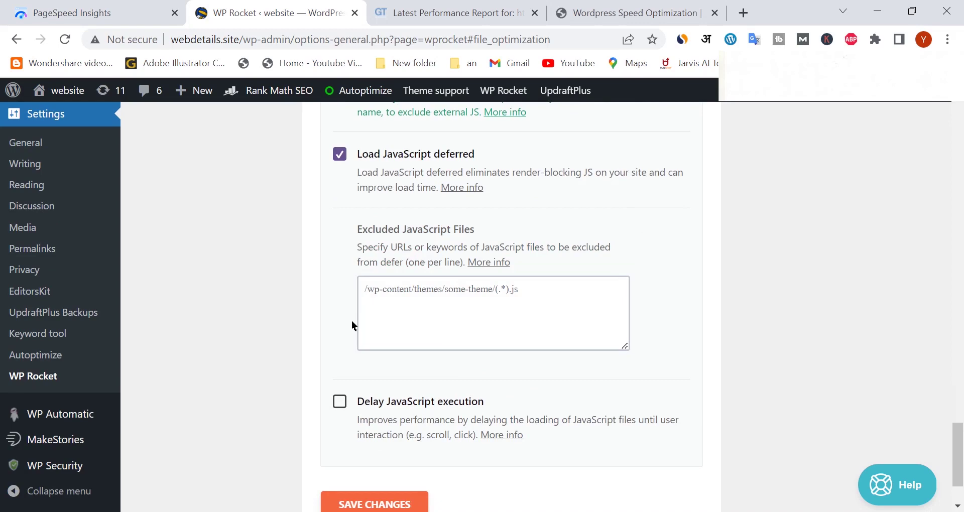
- Enable Delay JavaScript execution in the JavaScript file optimization settings
left_click(339, 402)
scroll(400, 351, "down", 5)
scroll(419, 336, "up", 4)
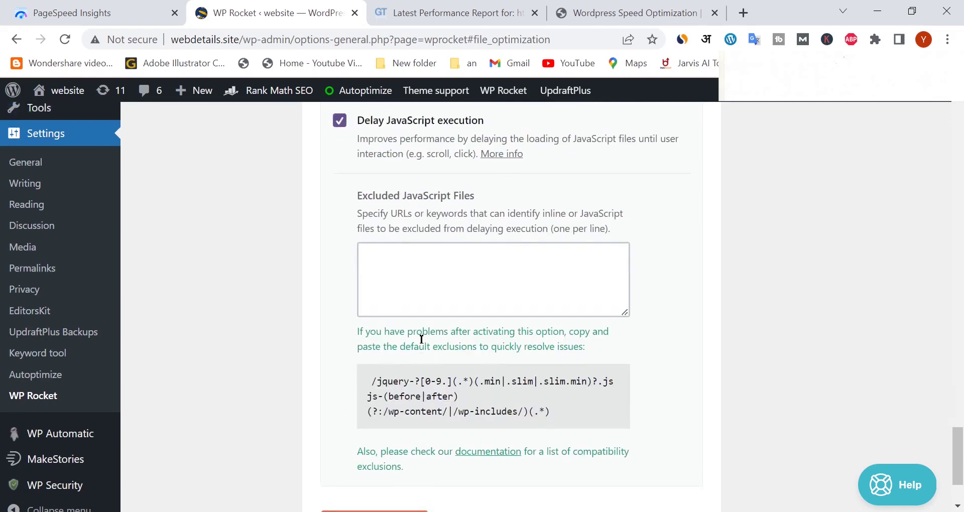
scroll(421, 342, "up", 3)
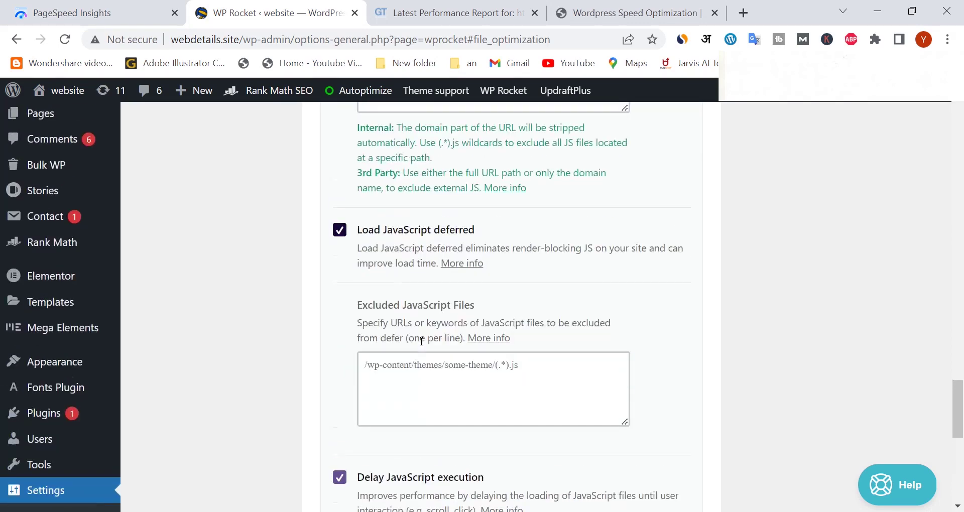
scroll(421, 341, "up", 1)
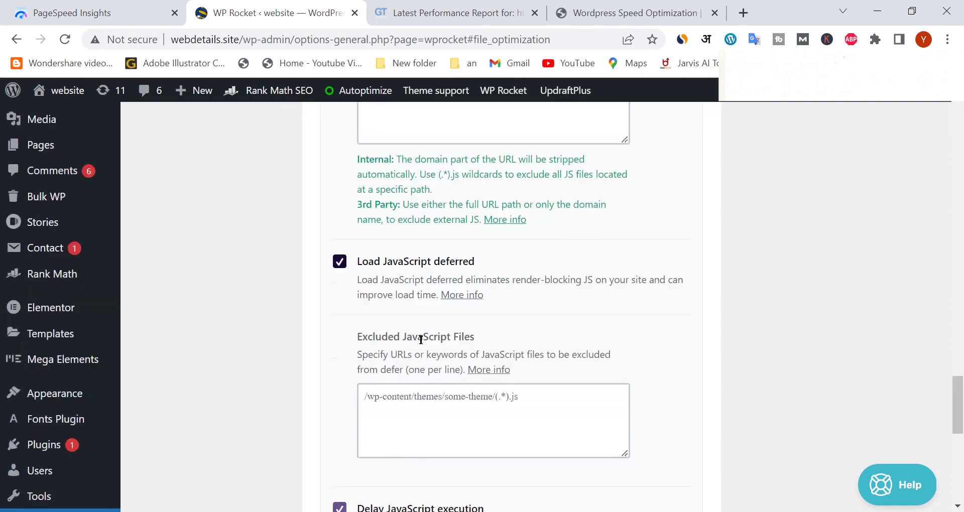
scroll(420, 343, "down", 6)
- Copy the full script list from the Notepad file "wp rocket script to deley.txt" into the excluded files for Delay JavaScript execution
left_click(447, 326)
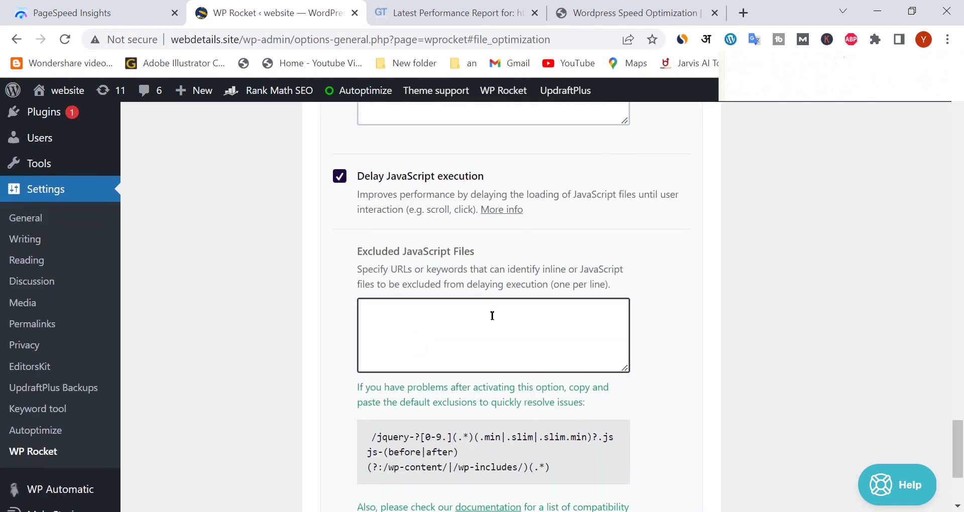
scroll(492, 315, "down", 3)
scroll(376, 361, "up", 3)
scroll(470, 332, "down", 2)
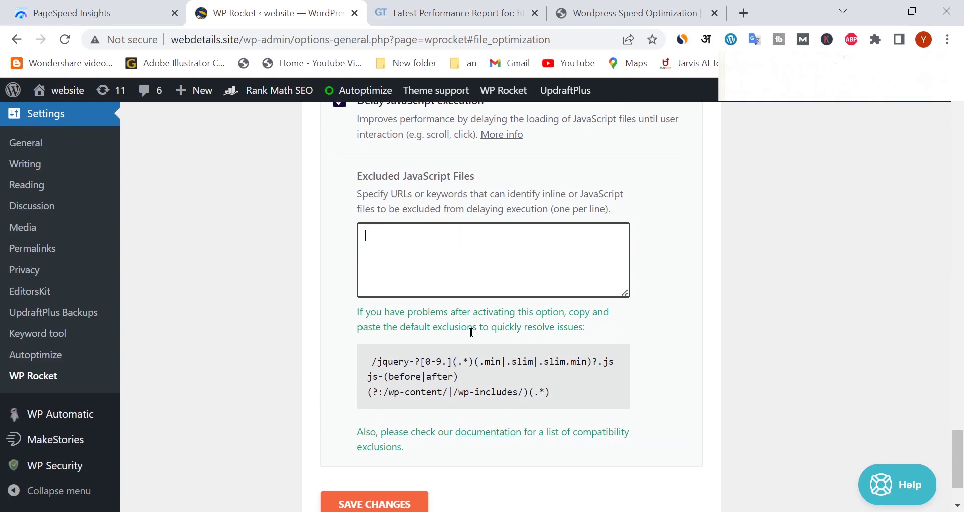
scroll(438, 335, "up", 2)
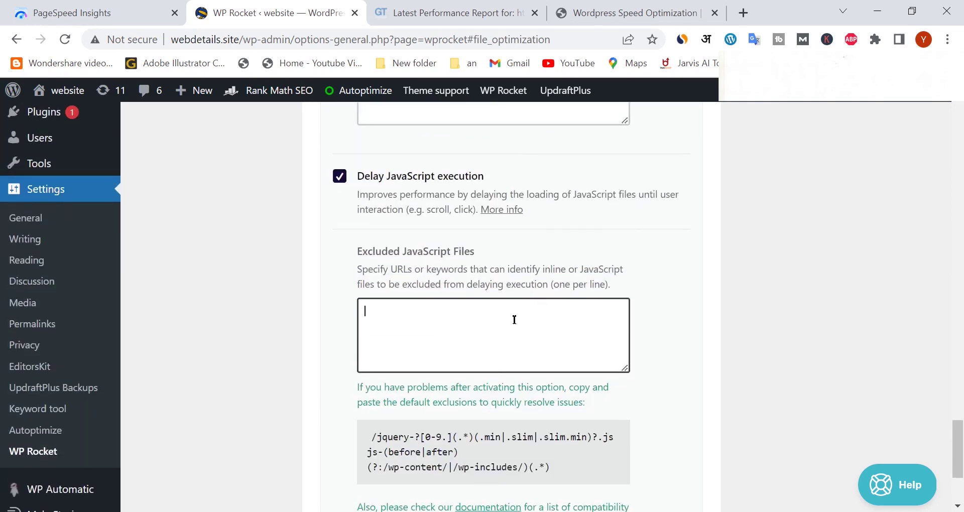
key("alt+Tab")
left_click(667, 394)
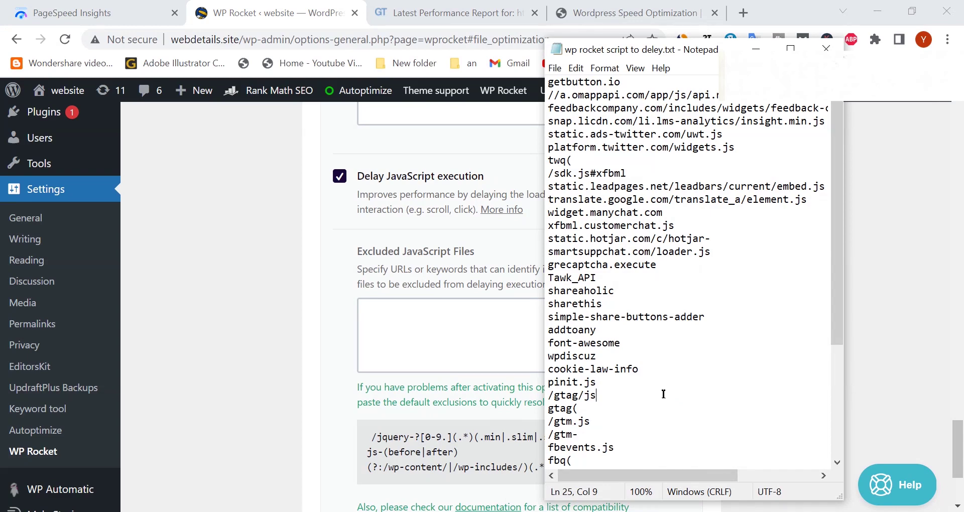
key("ctrl+a")
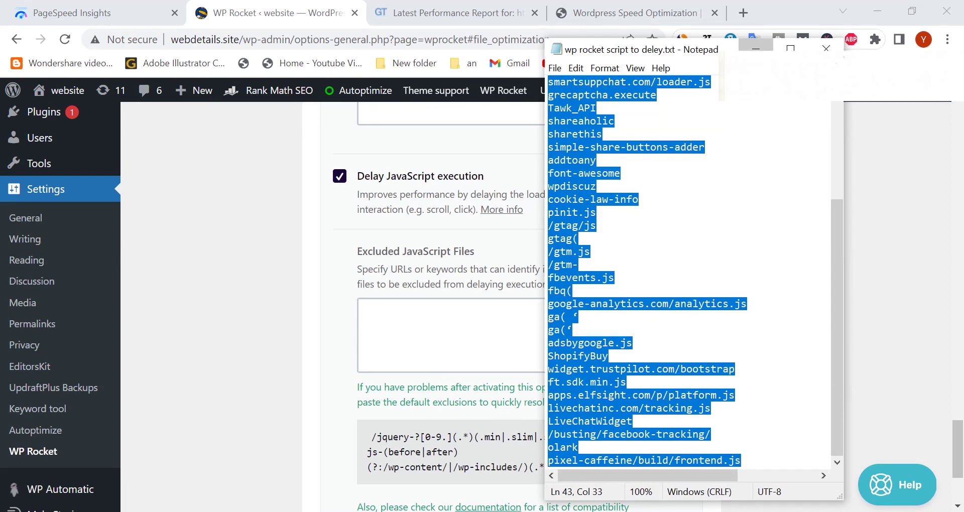
left_click(474, 345)
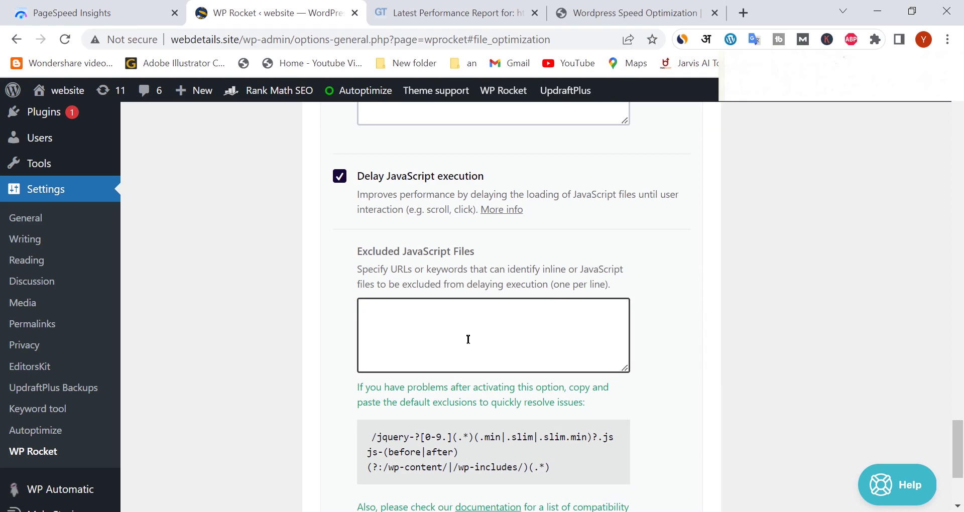
- Check the GTmetrix performance report for webdetails.site, including its speed visualization and grades, and return to the WP Rocket settings
key("ctrl+Tab")
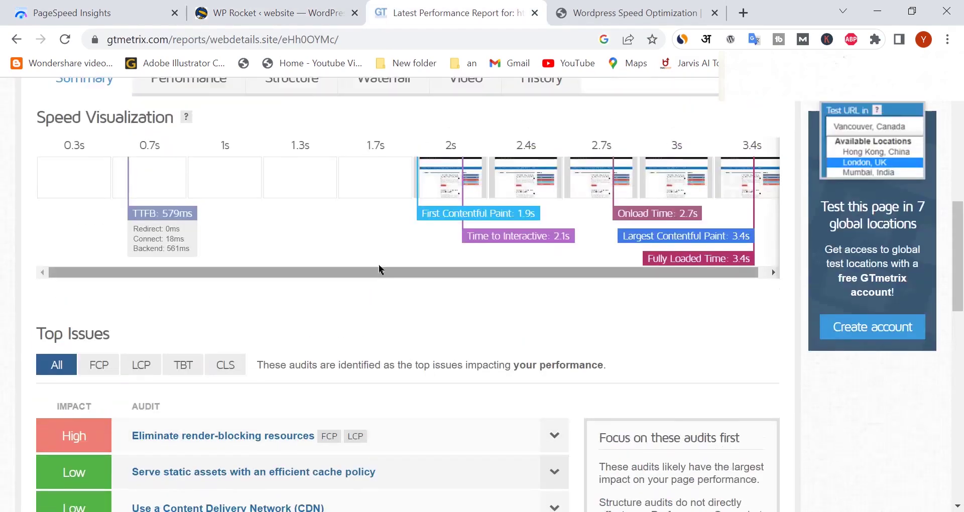
scroll(380, 271, "up", 4)
scroll(380, 271, "up", 5)
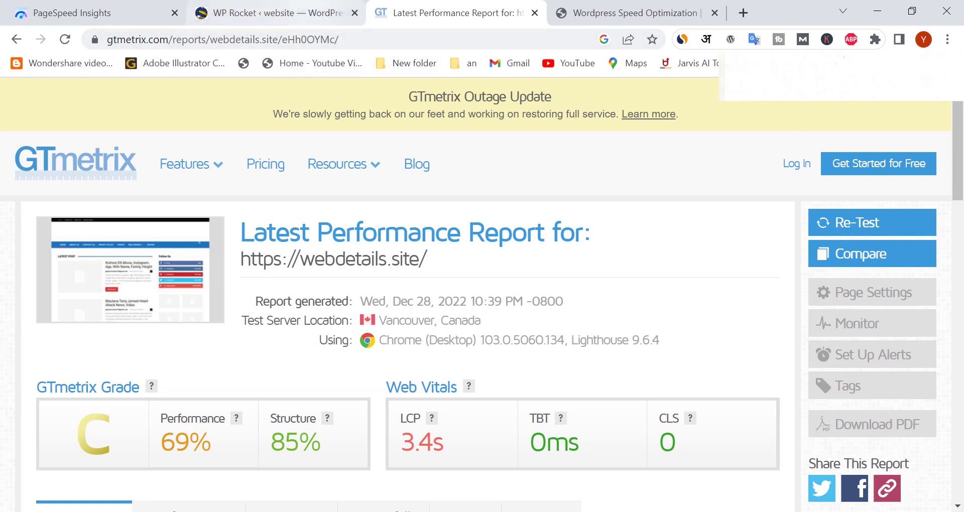
left_click(251, 18)
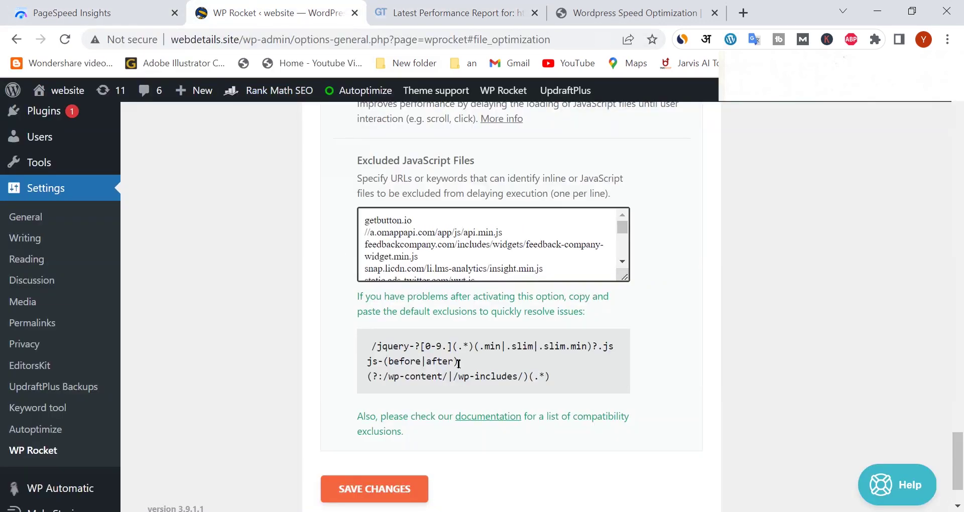
- Look over the pasted script exclusions and save the file optimization changes
scroll(544, 251, "down", 3)
scroll(543, 250, "up", 3)
scroll(543, 249, "down", 5)
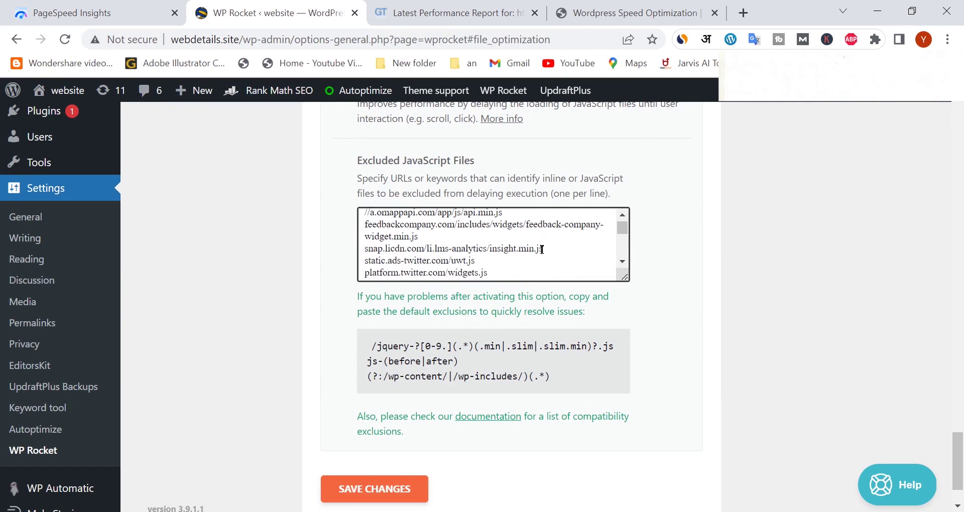
left_click(397, 488)
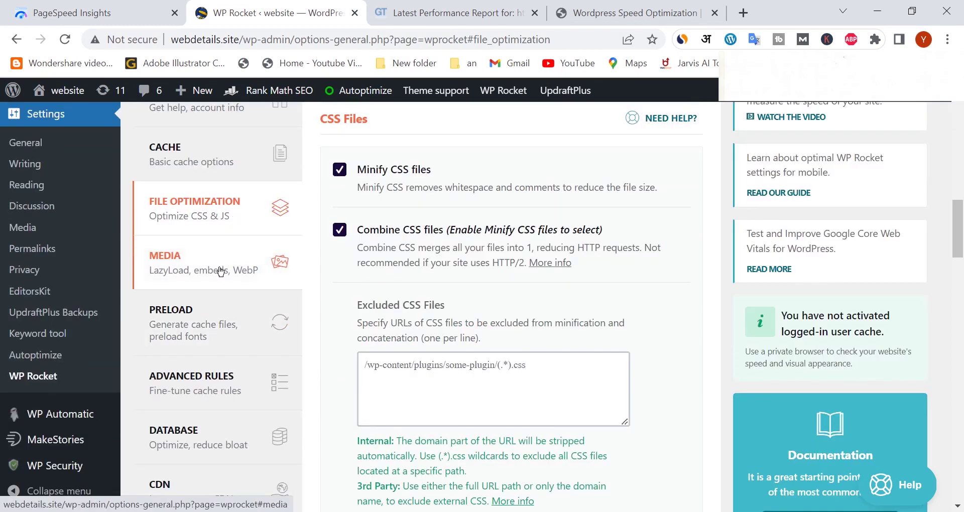
- In the Media settings, enable LazyLoad for images, iframes and videos, including replacing YouTube iframes with a preview image
left_click(221, 268)
scroll(327, 301, "down", 2)
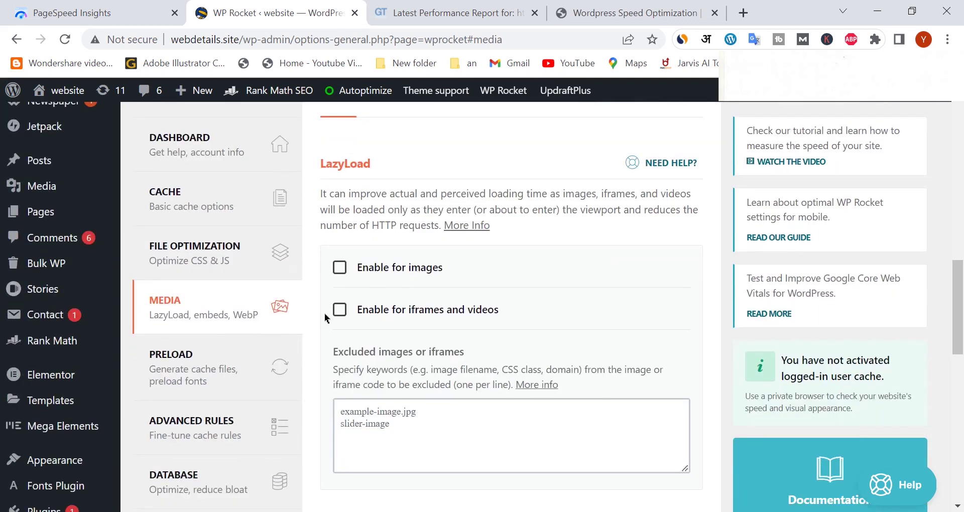
left_click(337, 269)
left_click(336, 313)
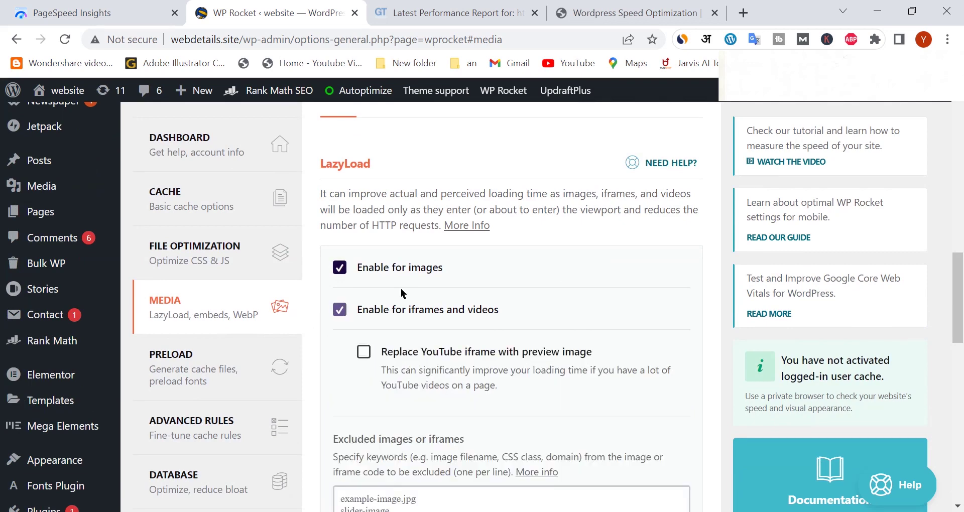
scroll(351, 306, "down", 2)
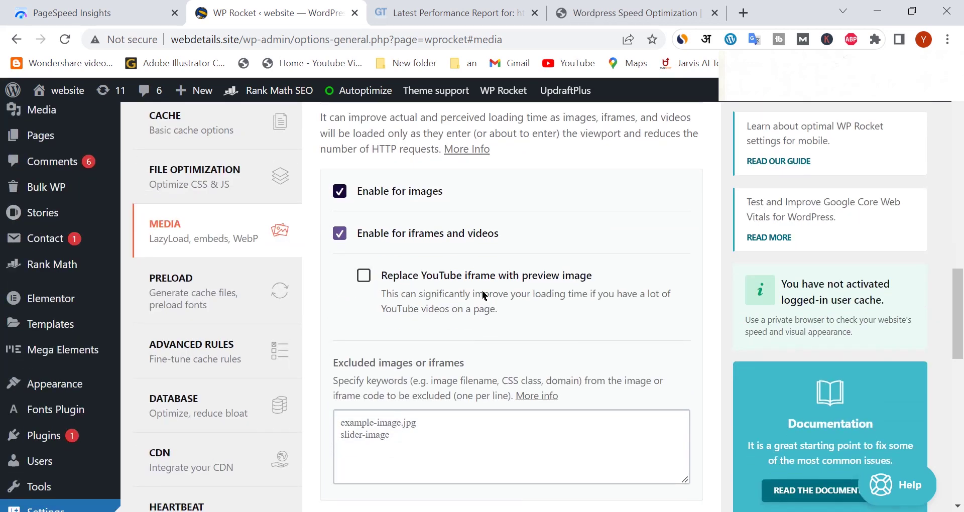
scroll(481, 291, "down", 8)
scroll(432, 288, "up", 8)
left_click(365, 278)
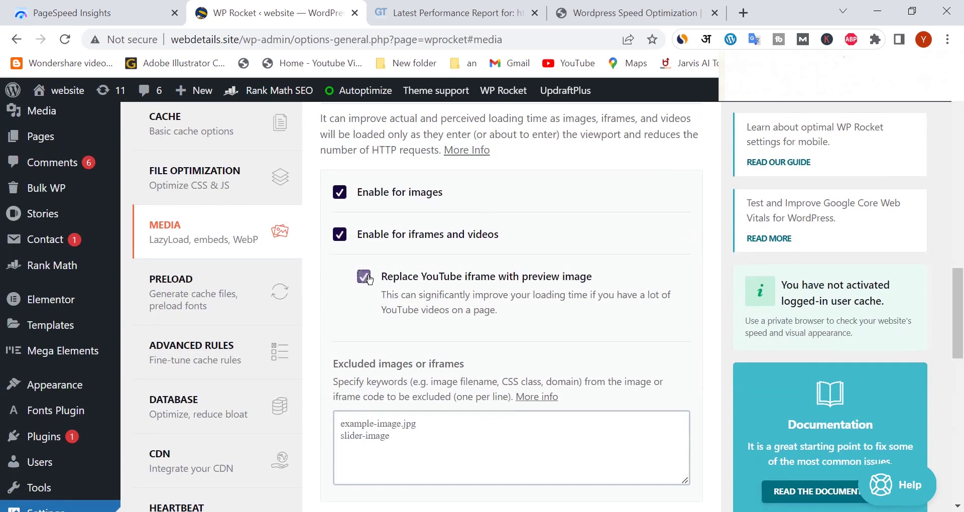
- Turn on adding missing image dimensions and disable WordPress embeds in the Media settings
scroll(437, 287, "down", 6)
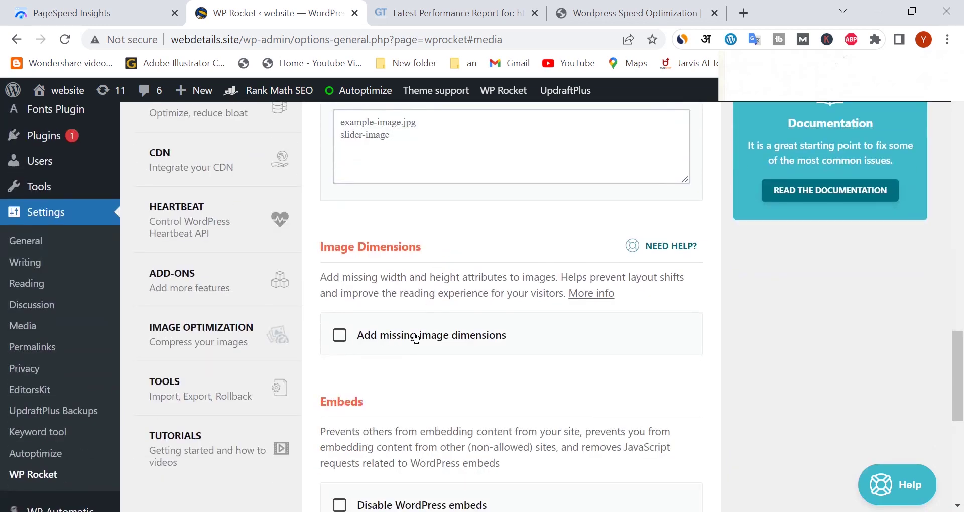
left_click(346, 337)
scroll(367, 306, "down", 5)
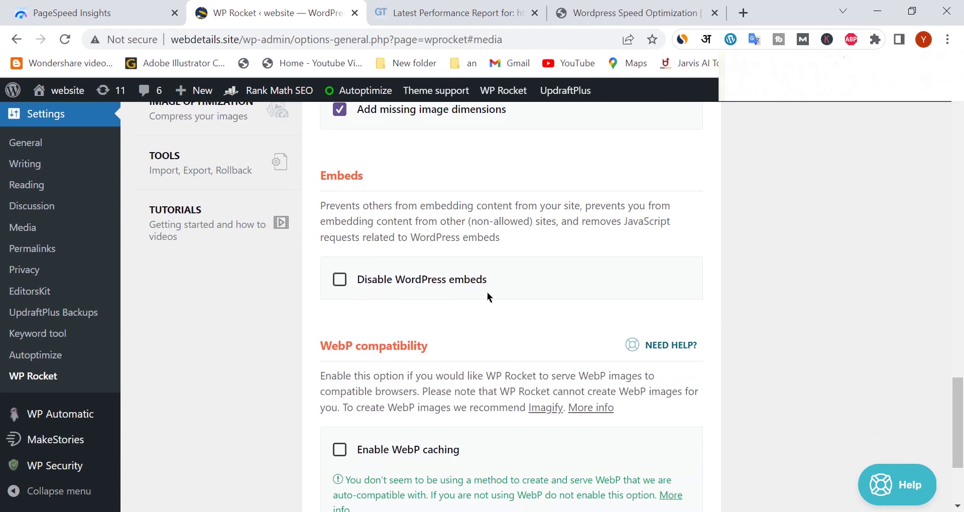
left_click(339, 288)
- Enable WebP caching despite the missing compatible plugin and save the media settings
scroll(339, 296, "down", 3)
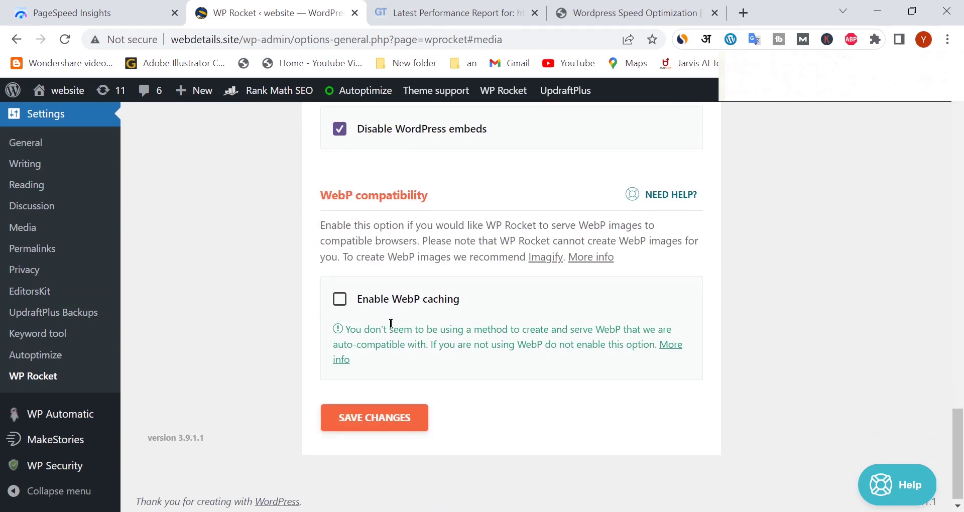
left_click(339, 299)
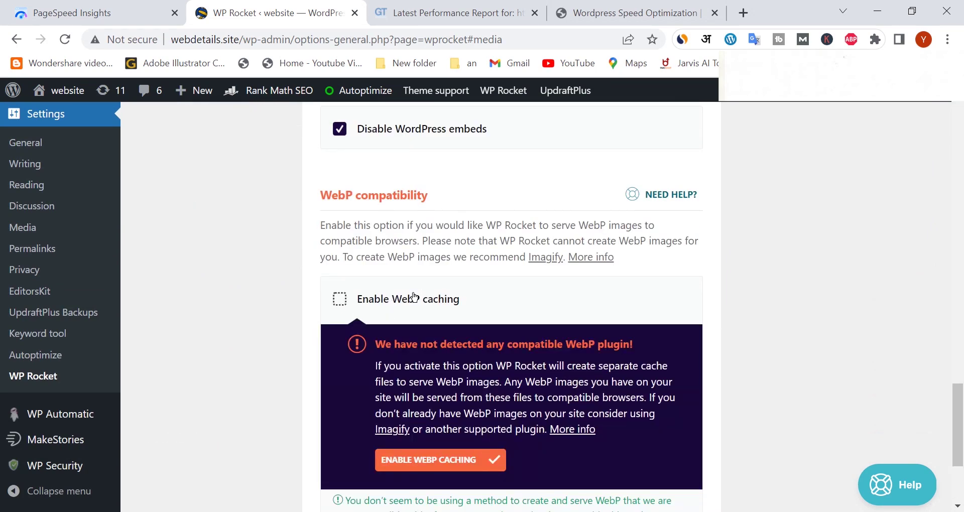
left_click(425, 460)
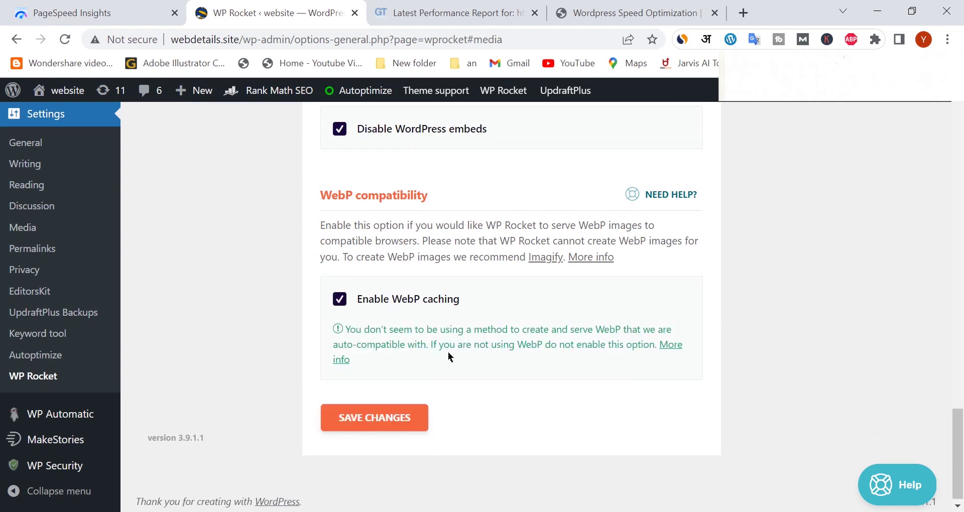
left_click(378, 426)
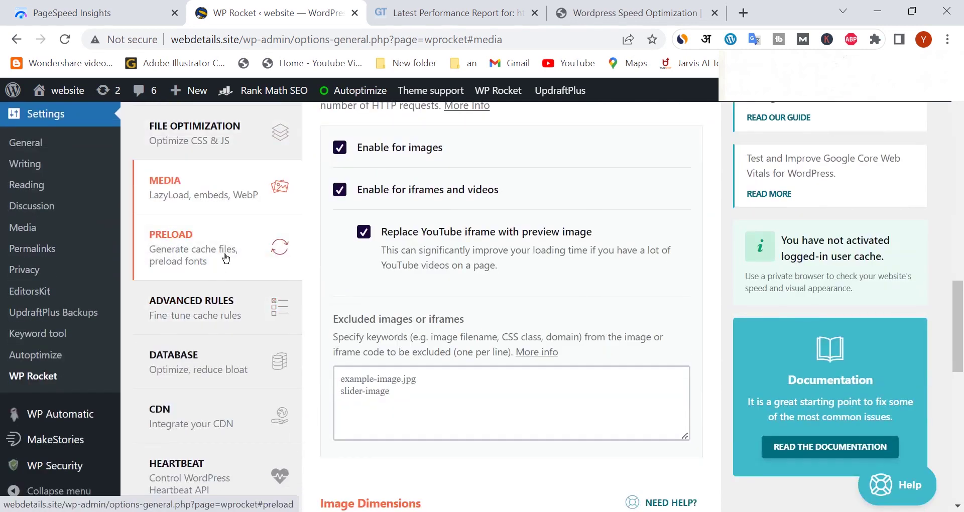
- In the Preload settings, activate sitemap-based cache preloading and include the Rank Math XML sitemap
left_click(226, 258)
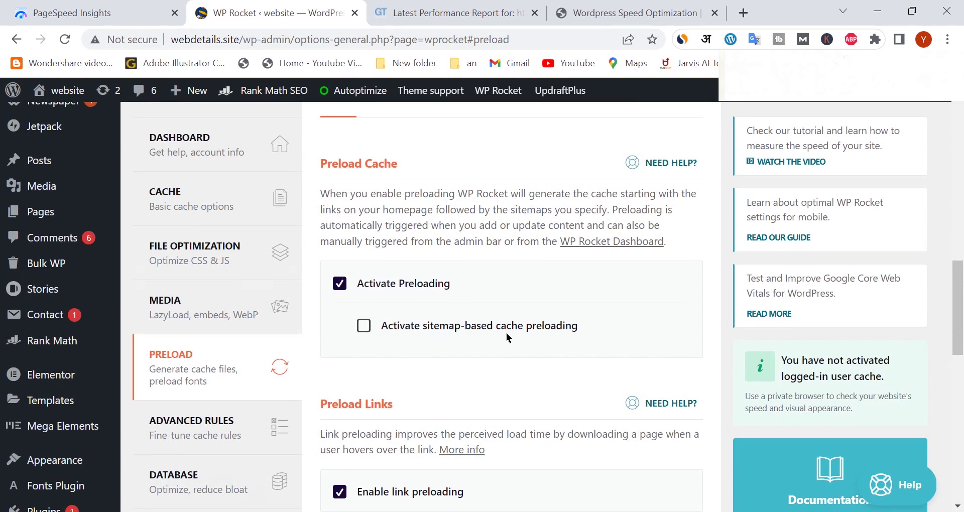
left_click(365, 326)
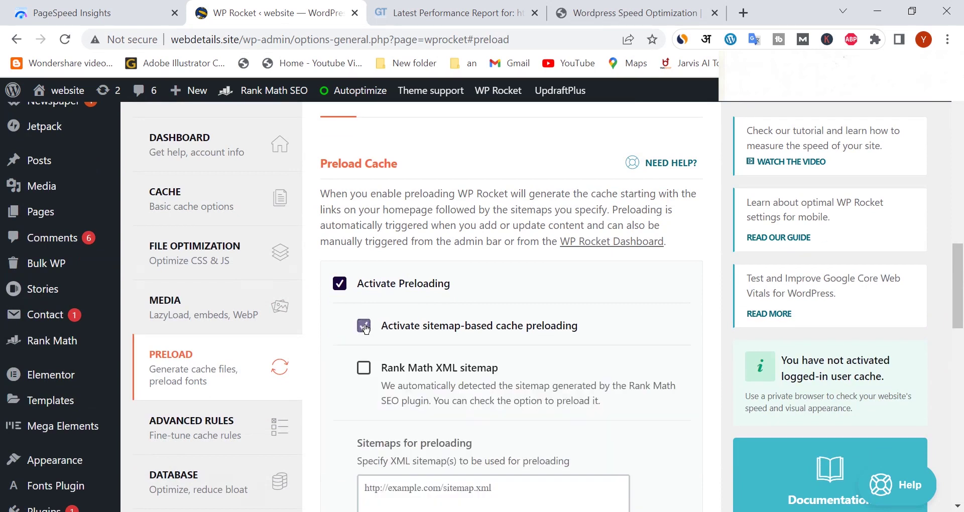
scroll(391, 325, "down", 3)
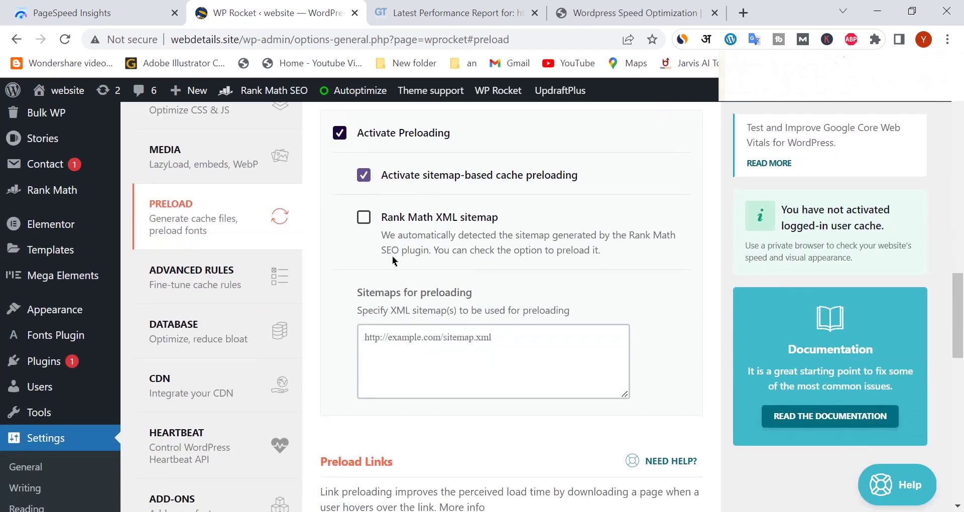
left_click(364, 218)
- Examine the remaining preload options: sitemaps for preloading, link preloading, URLs to prefetch and fonts to preload
left_click(468, 341)
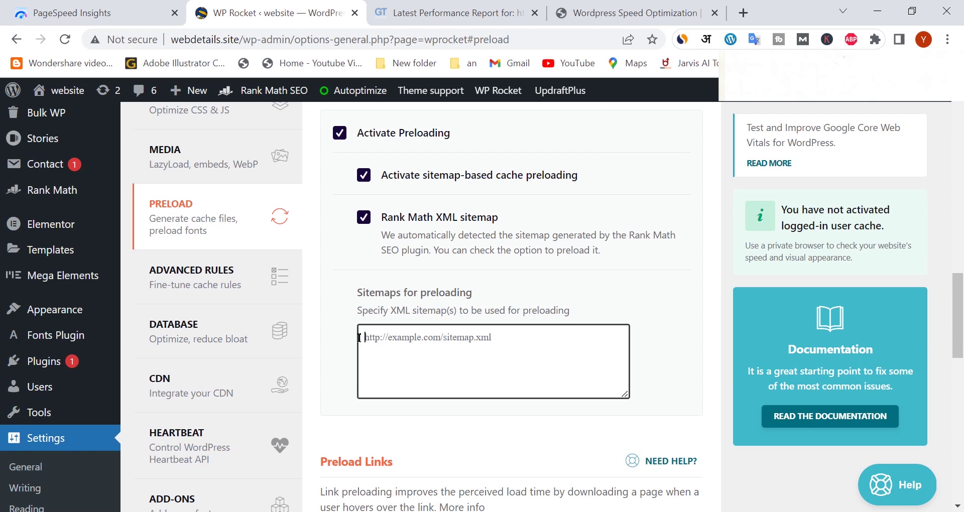
scroll(546, 339, "down", 5)
scroll(493, 340, "down", 4)
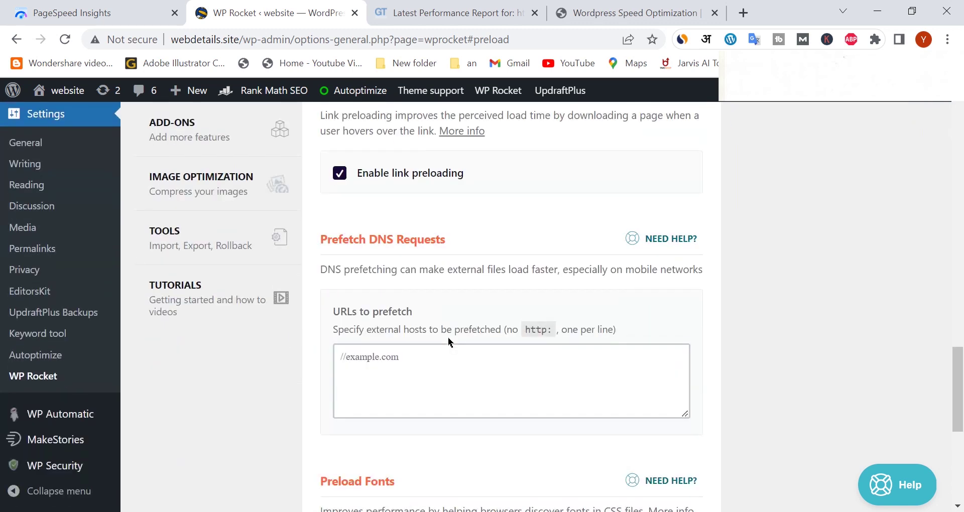
scroll(430, 290, "up", 3)
scroll(430, 286, "down", 4)
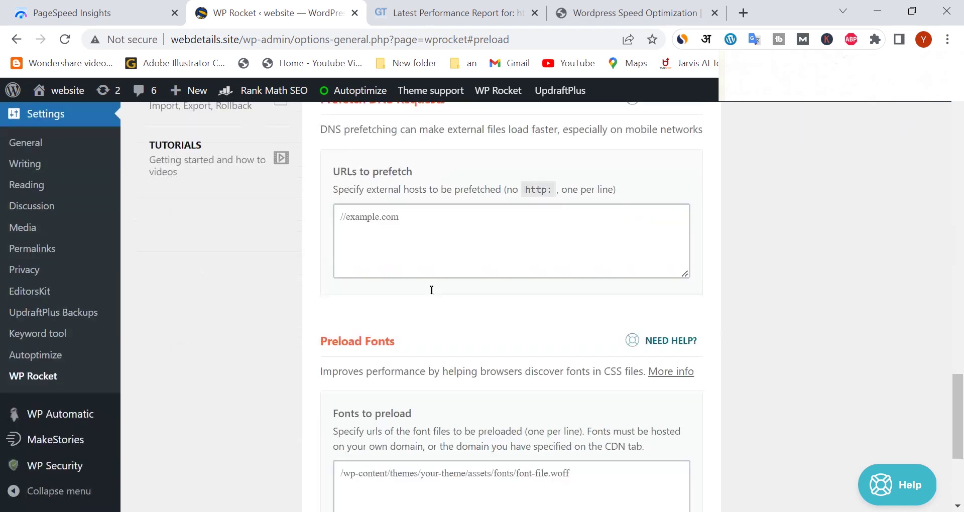
scroll(417, 281, "up", 2)
scroll(405, 275, "down", 1)
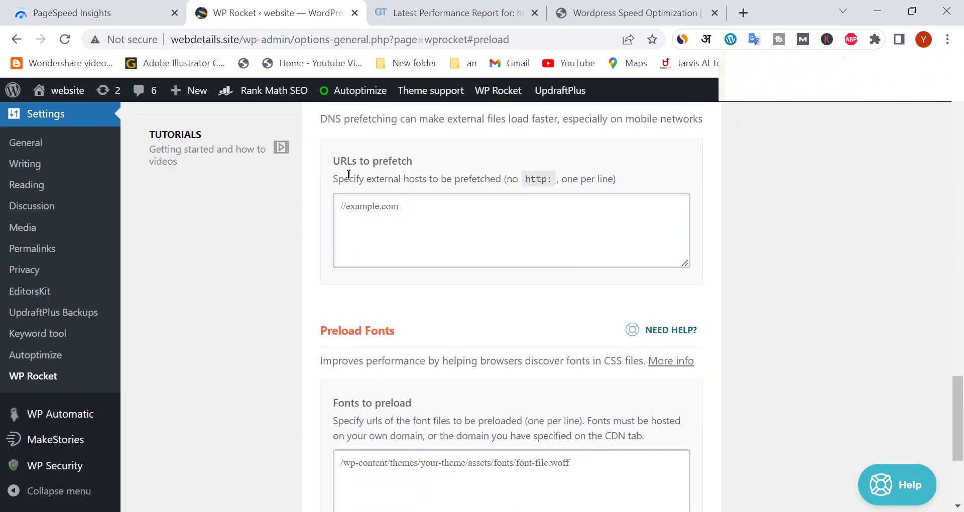
scroll(401, 225, "down", 2)
scroll(370, 248, "up", 2)
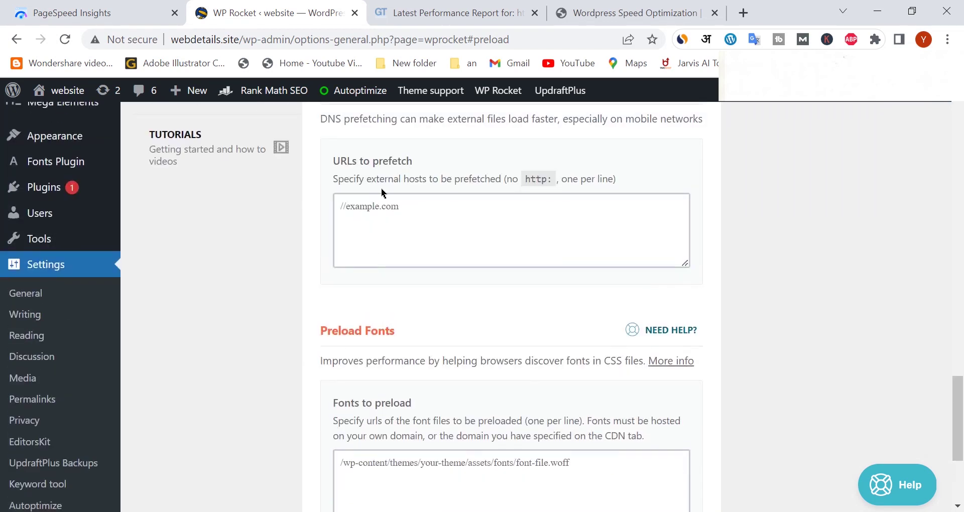
scroll(423, 221, "down", 2)
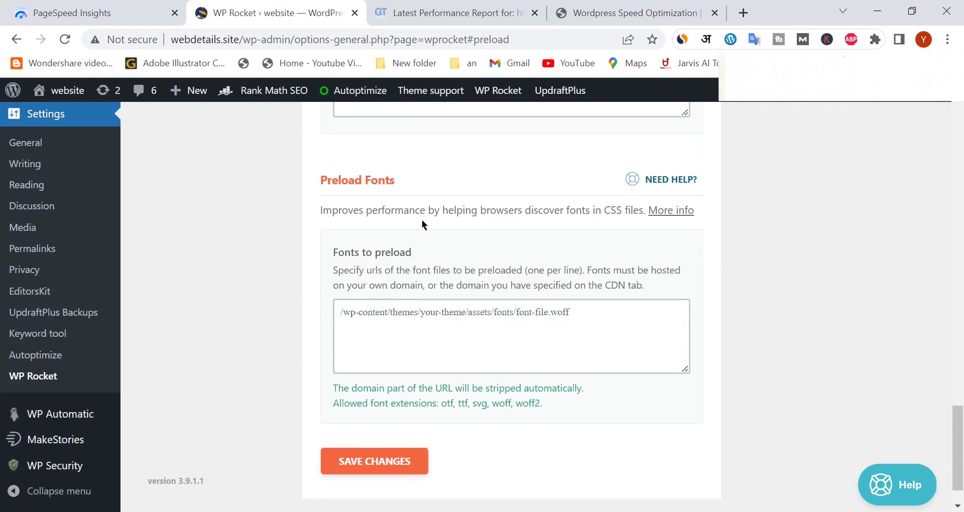
left_click(410, 324)
- Examine the PageSpeed Insights mobile report alongside WP Rocket's Preload Fonts option to judge whether fonts need preloading
key("ctrl+shift+Tab")
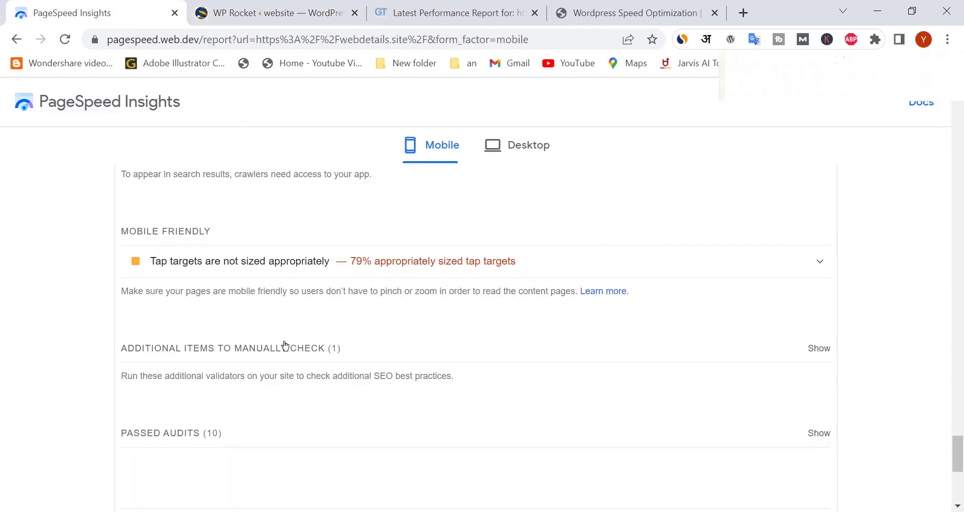
scroll(285, 345, "down", 5)
scroll(299, 359, "up", 5)
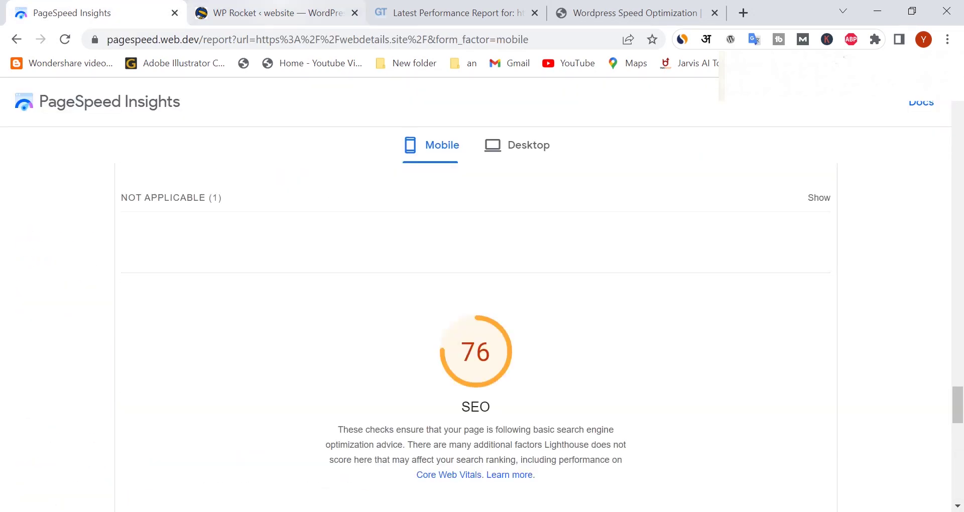
key("ctrl+Tab")
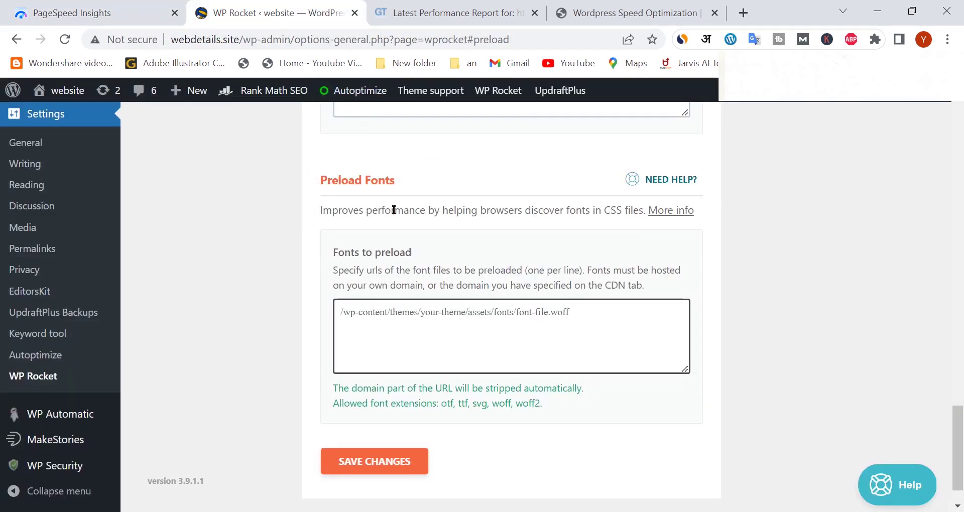
scroll(414, 362, "down", 1)
scroll(452, 326, "up", 3)
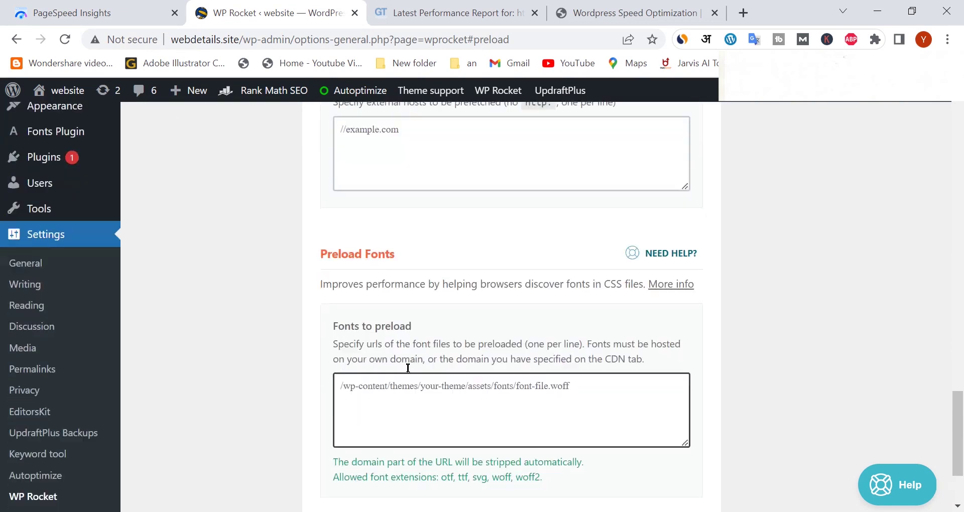
scroll(502, 301, "down", 3)
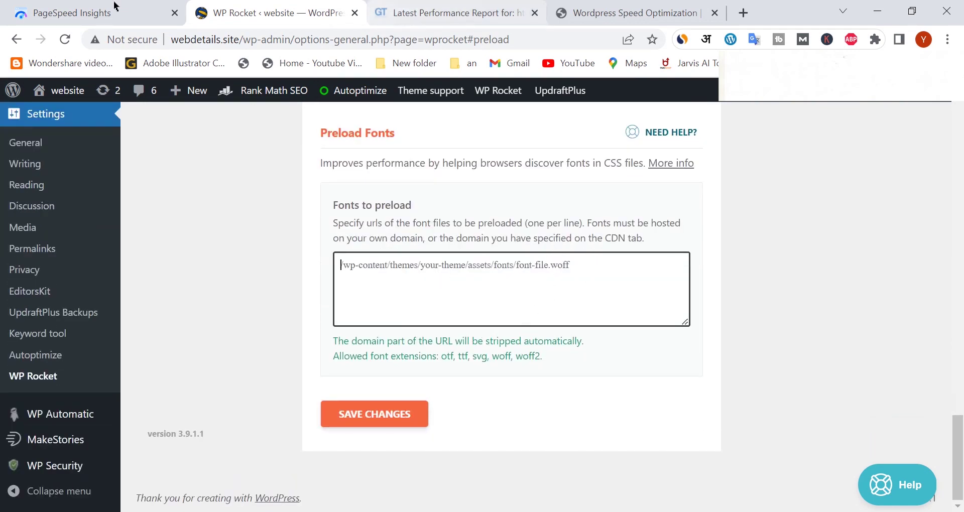
key("ctrl+shift+Tab")
scroll(355, 303, "up", 10)
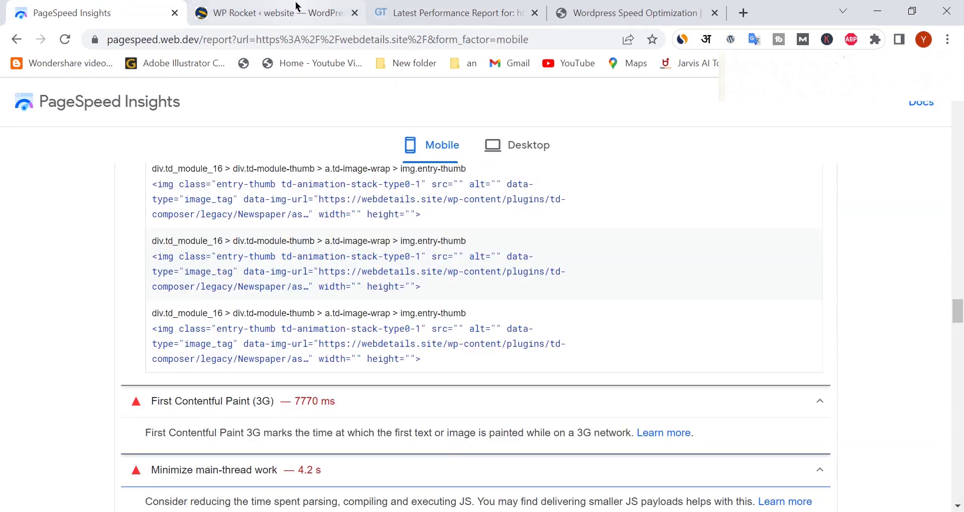
- Return to WP Rocket and save the preload settings without adding any fonts
left_click(261, 12)
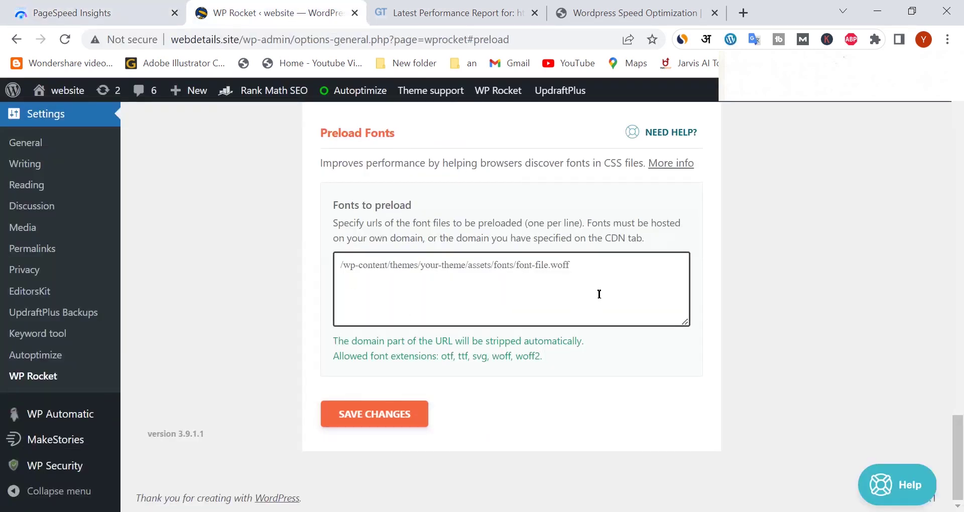
left_click(364, 420)
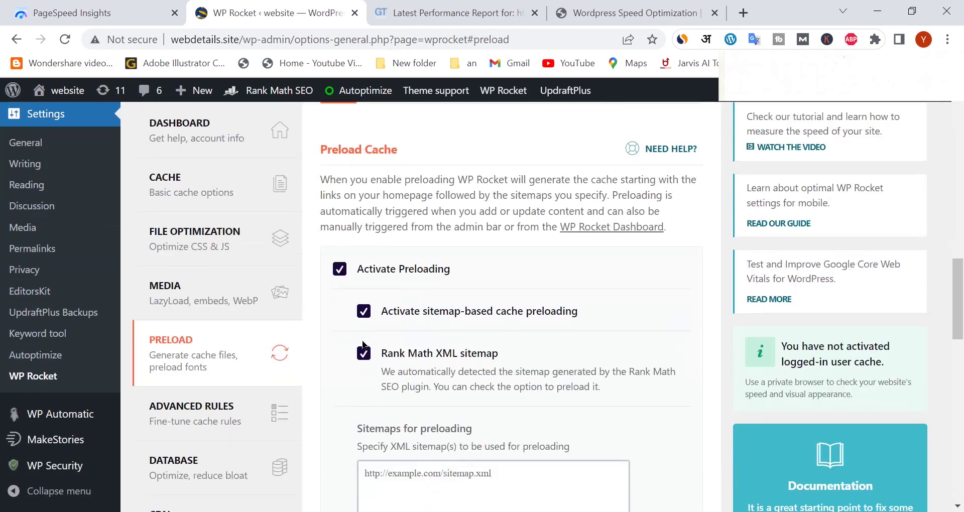
- In WP Rocket's Database settings, include revisions and auto drafts in the post cleanup
scroll(363, 342, "down", 4)
scroll(275, 326, "down", 3)
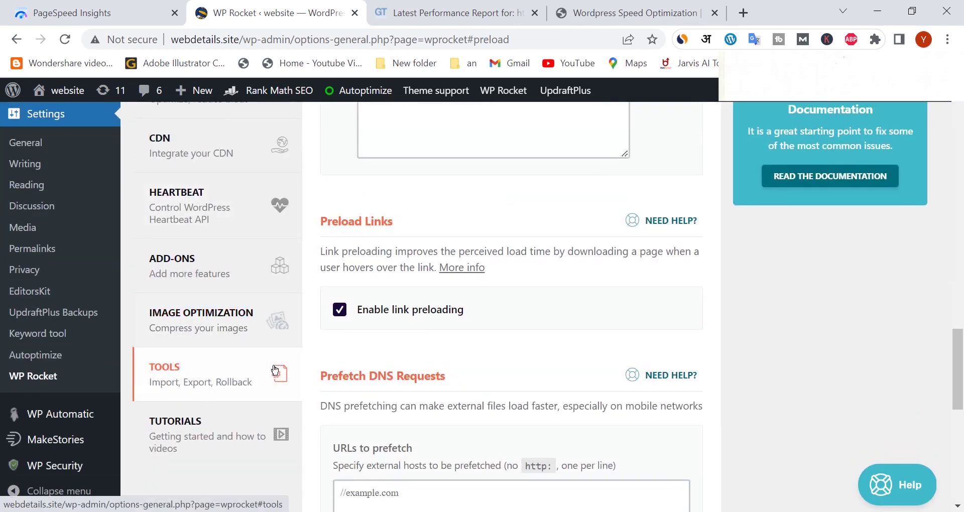
scroll(275, 370, "down", 3)
scroll(271, 366, "up", 5)
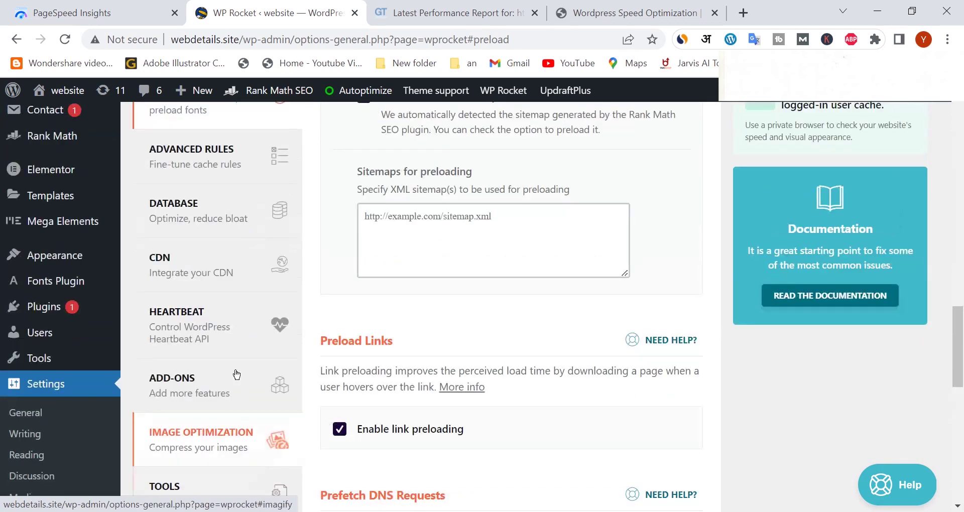
left_click(227, 255)
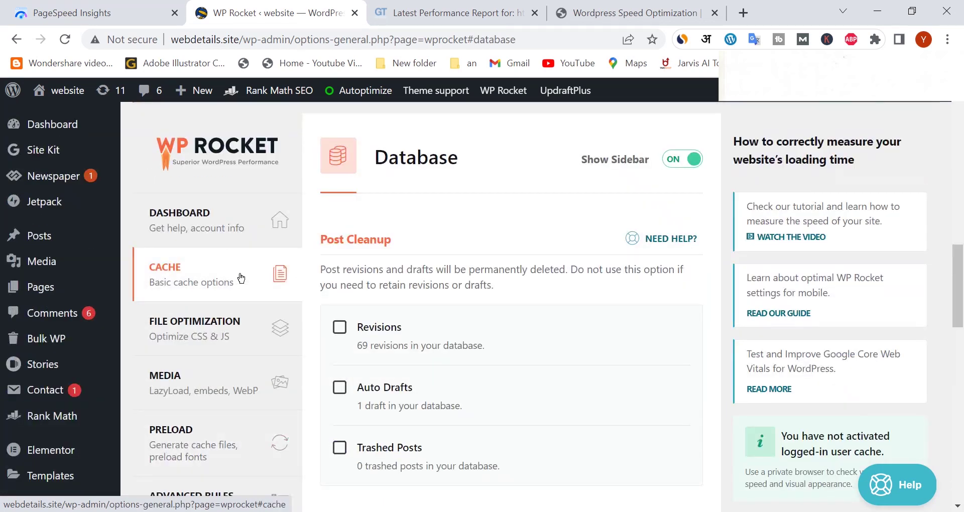
scroll(504, 299, "down", 2)
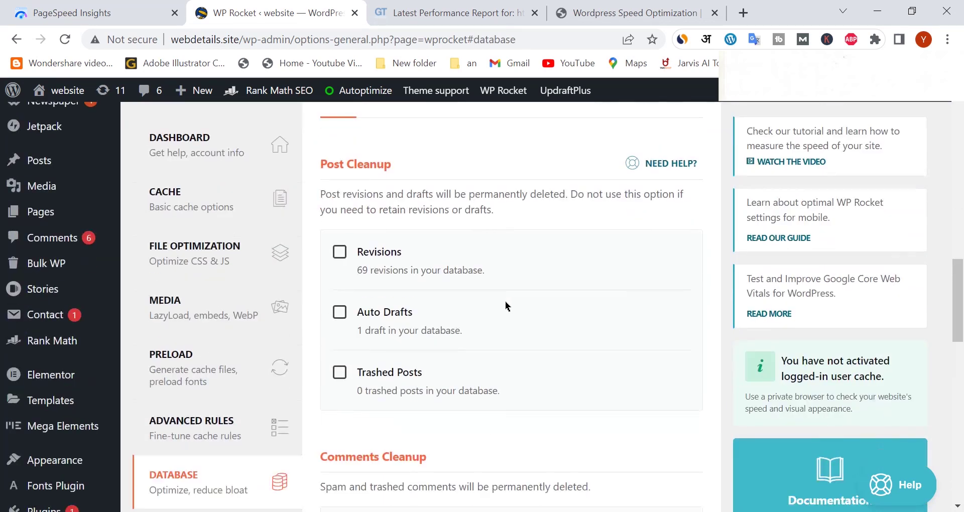
left_click(340, 251)
scroll(452, 293, "down", 2)
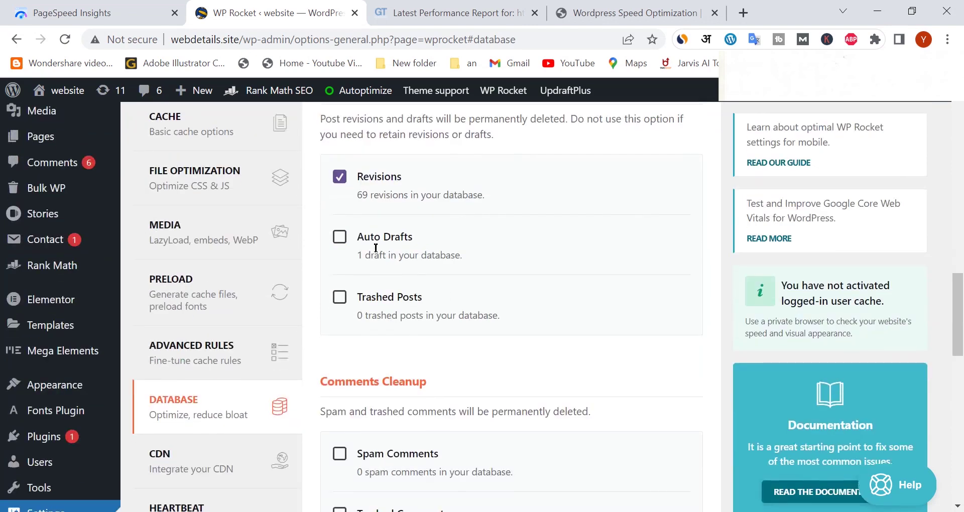
left_click(339, 239)
scroll(427, 251, "down", 6)
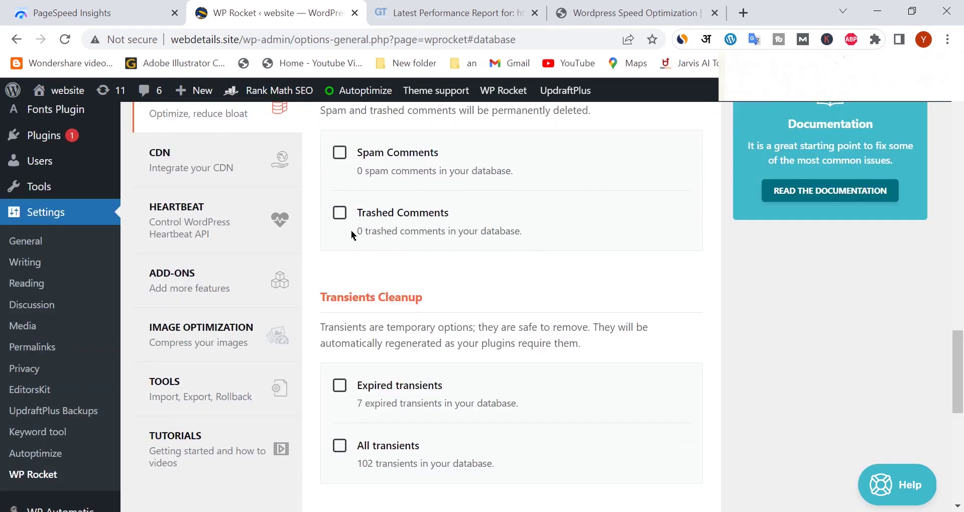
- Schedule automatic database cleanup with a weekly frequency, and save the changes and optimize the database
scroll(421, 227, "down", 6)
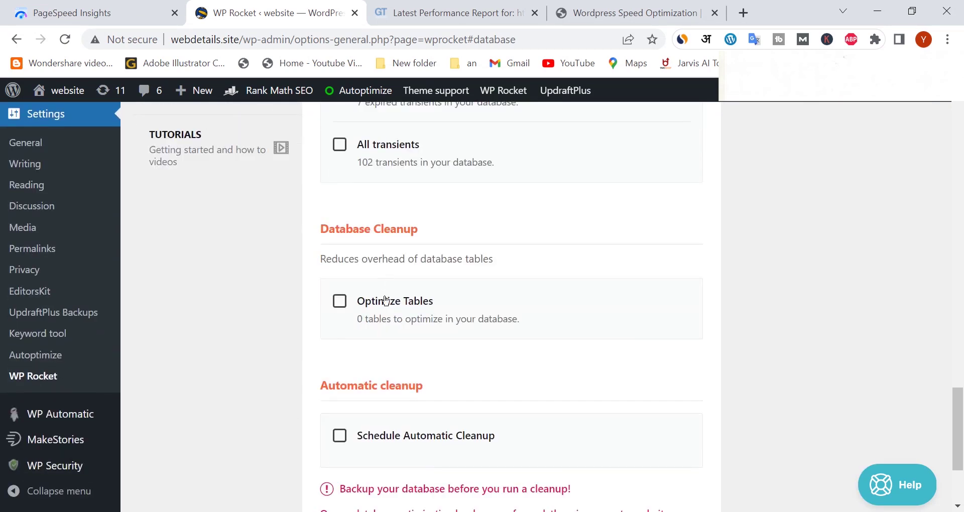
scroll(367, 318, "down", 3)
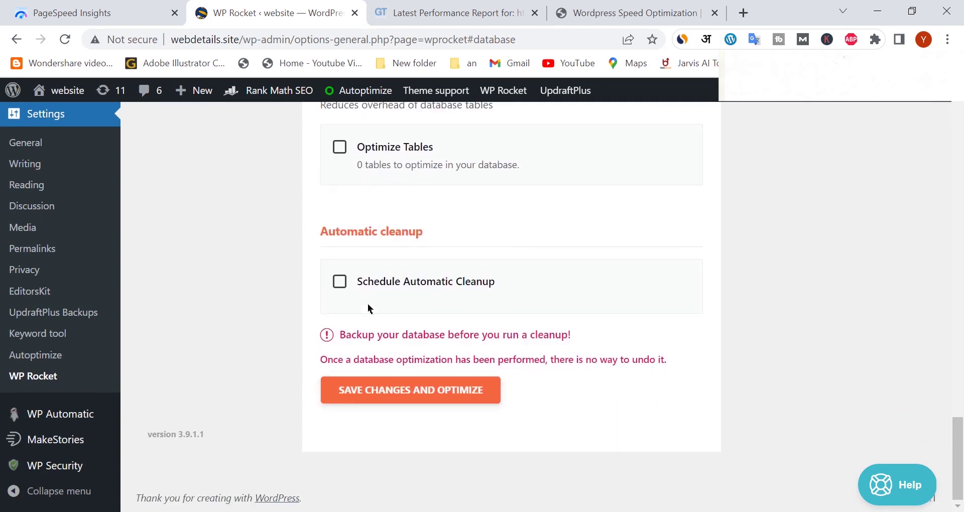
left_click(340, 282)
left_click(384, 290)
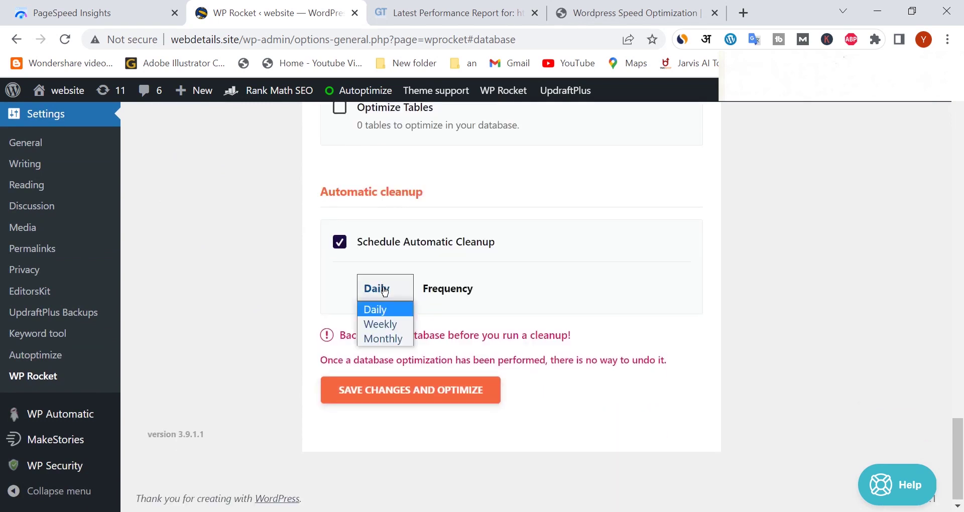
left_click(395, 324)
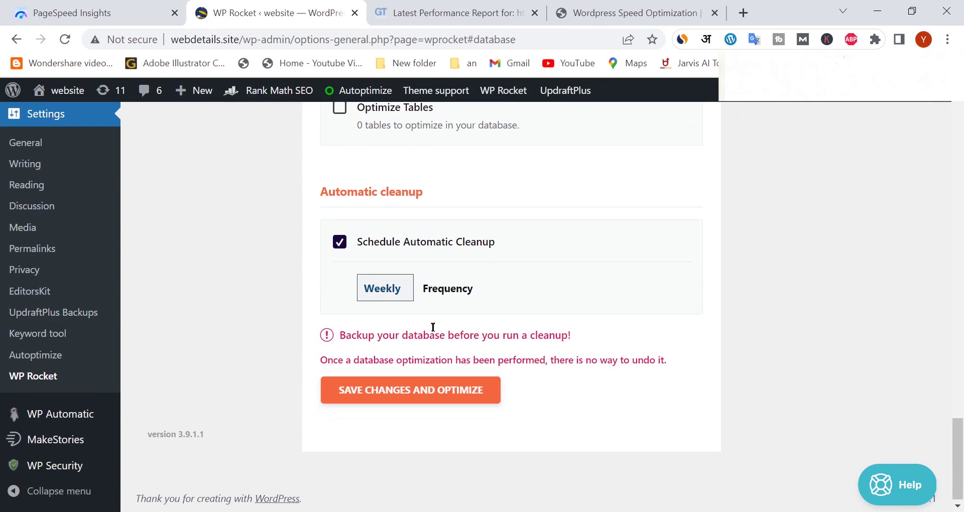
left_click(411, 398)
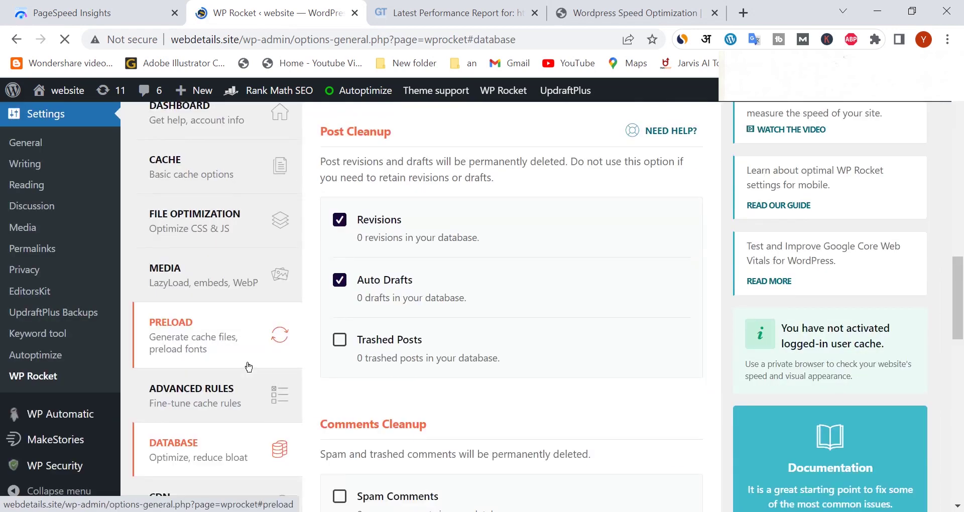
- Turn off Control Heartbeat in the Heartbeat settings and save the changes
left_click(248, 367)
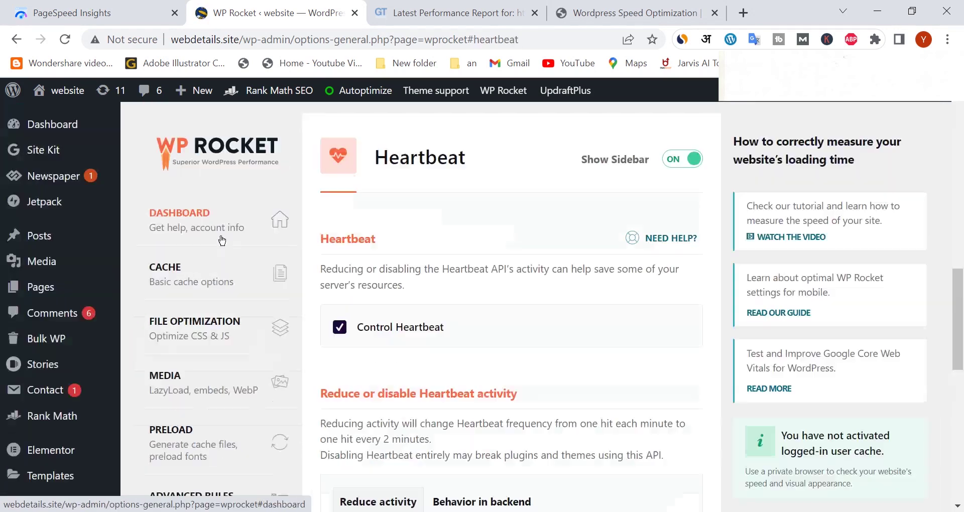
left_click(342, 328)
scroll(430, 314, "down", 9)
left_click(373, 220)
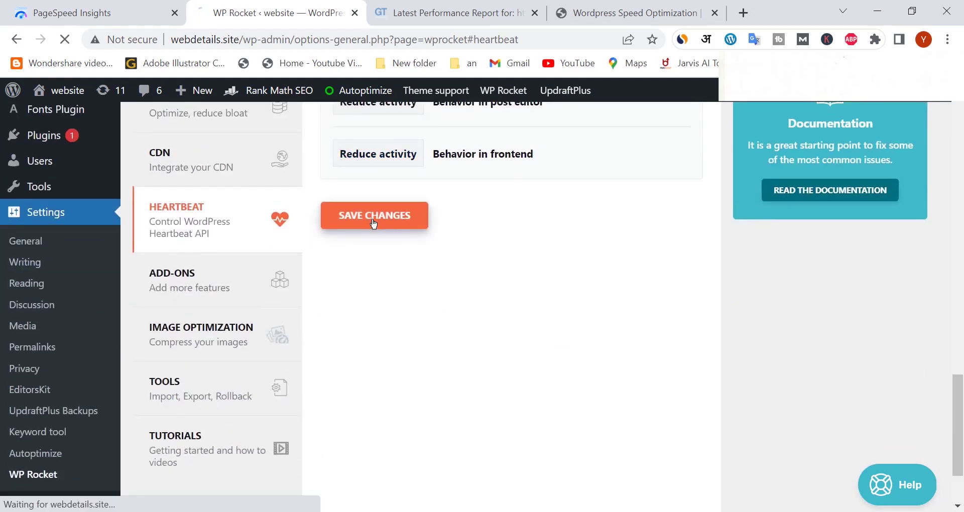
scroll(402, 333, "down", 12)
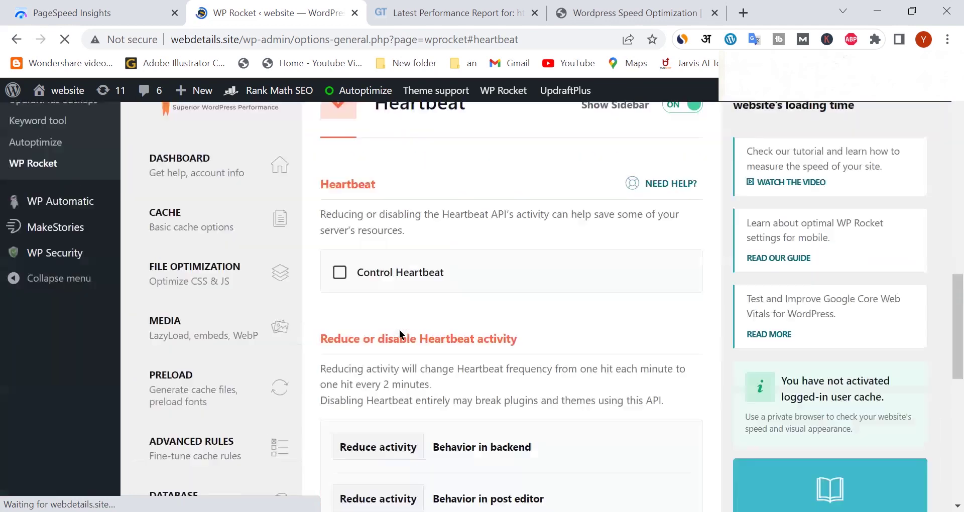
scroll(271, 354, "down", 3)
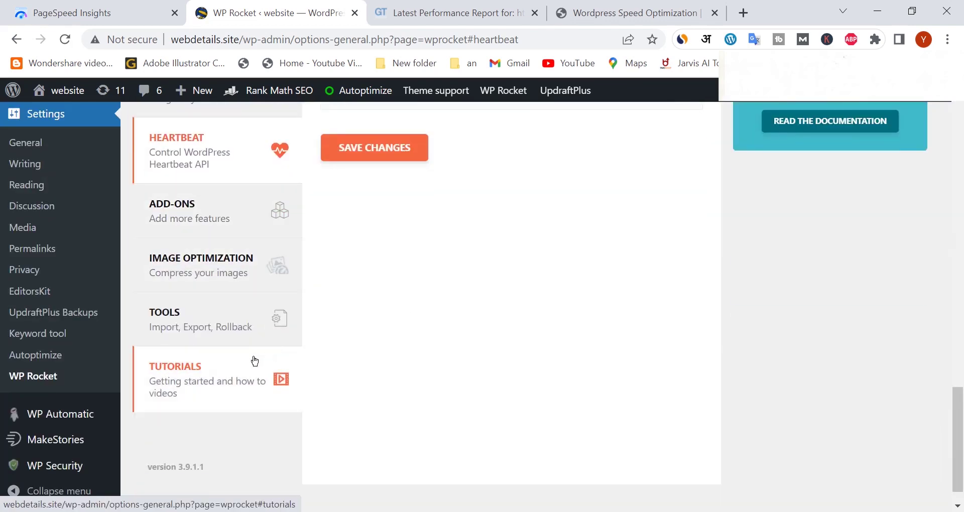
scroll(238, 341, "up", 12)
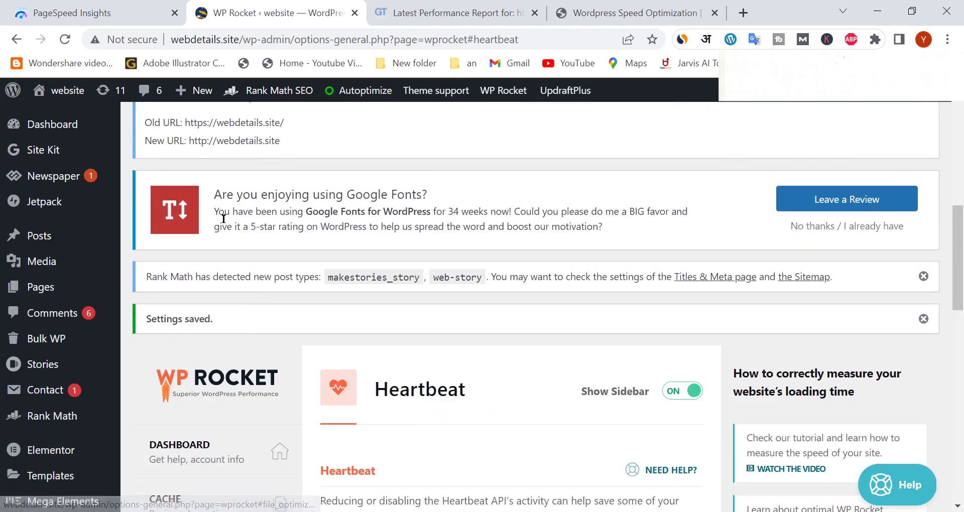
- Visit the live website and look through its home page to check how it loads
mouse_move(65, 91)
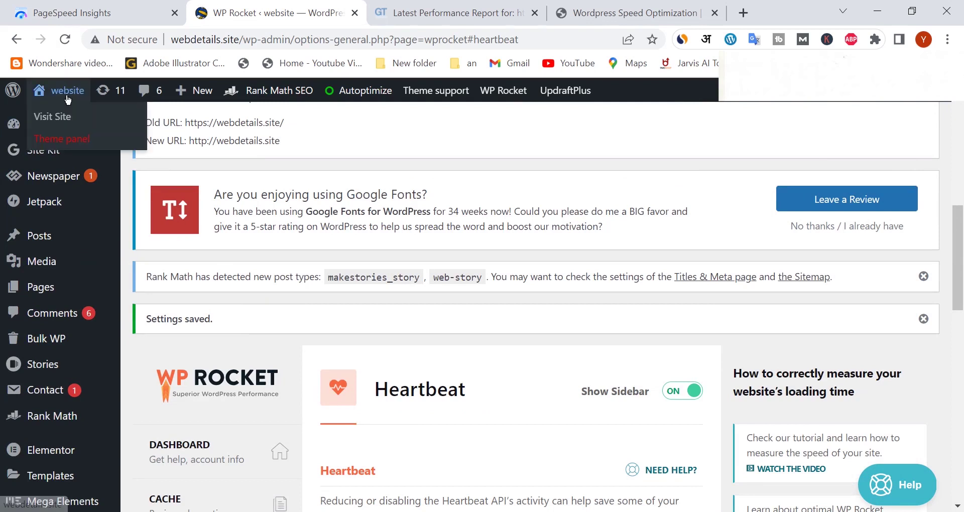
left_click(57, 122)
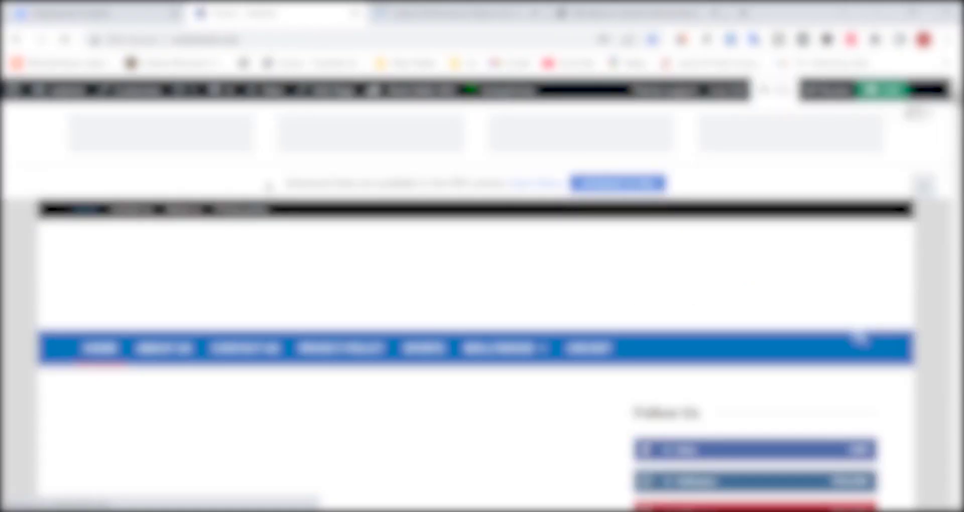
scroll(269, 186, "down", 5)
scroll(268, 187, "down", 10)
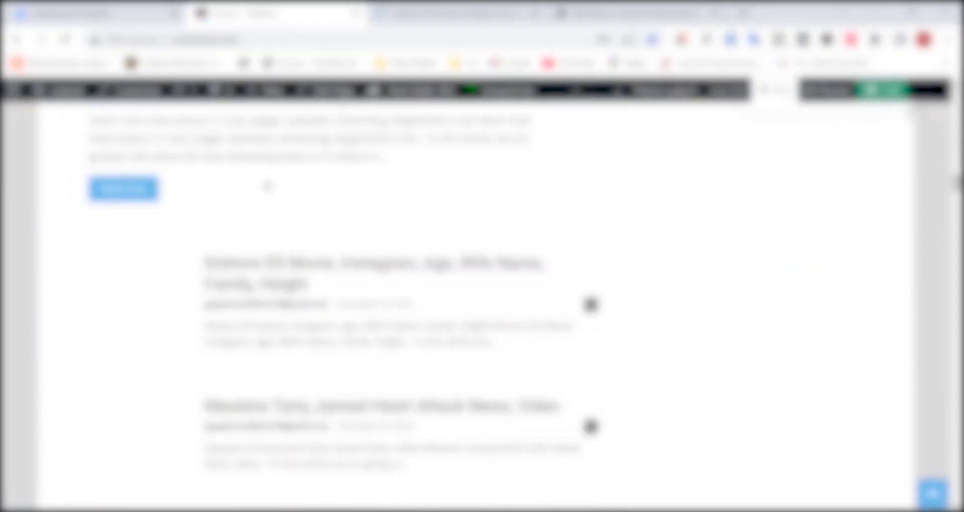
scroll(262, 187, "up", 15)
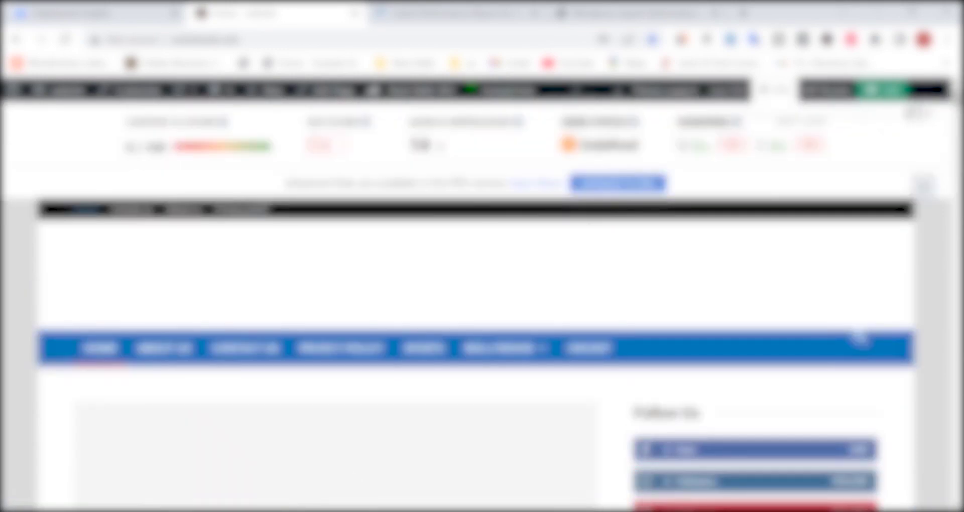
scroll(281, 191, "down", 6)
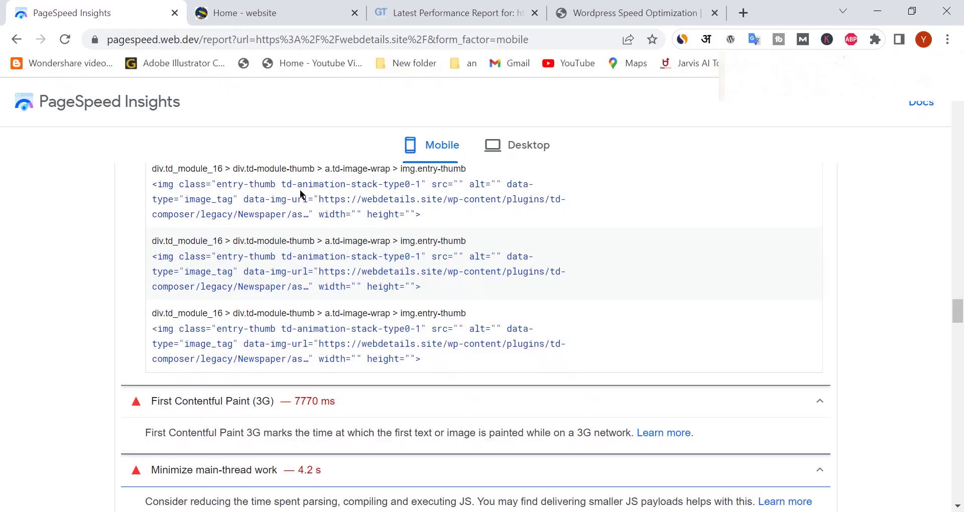
scroll(315, 198, "up", 3)
scroll(315, 198, "up", 20)
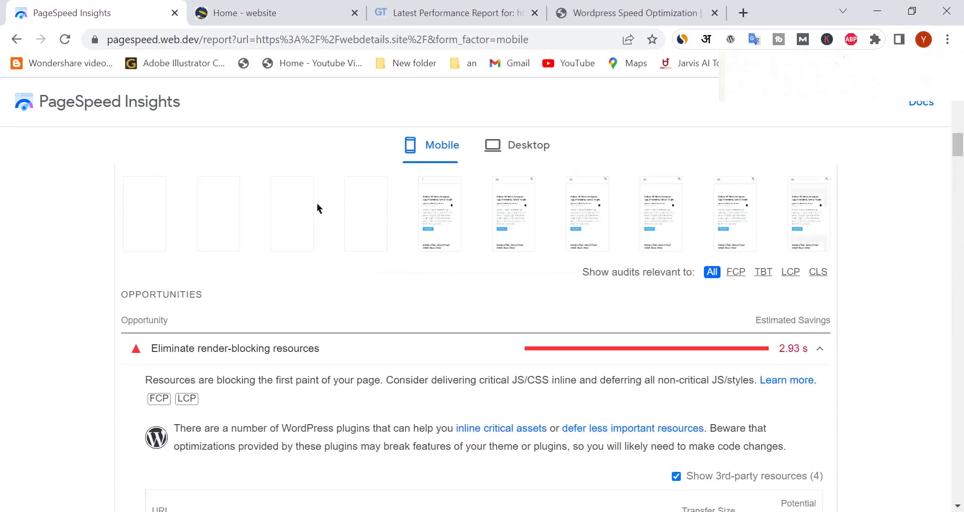
scroll(319, 210, "up", 1)
left_click(816, 161)
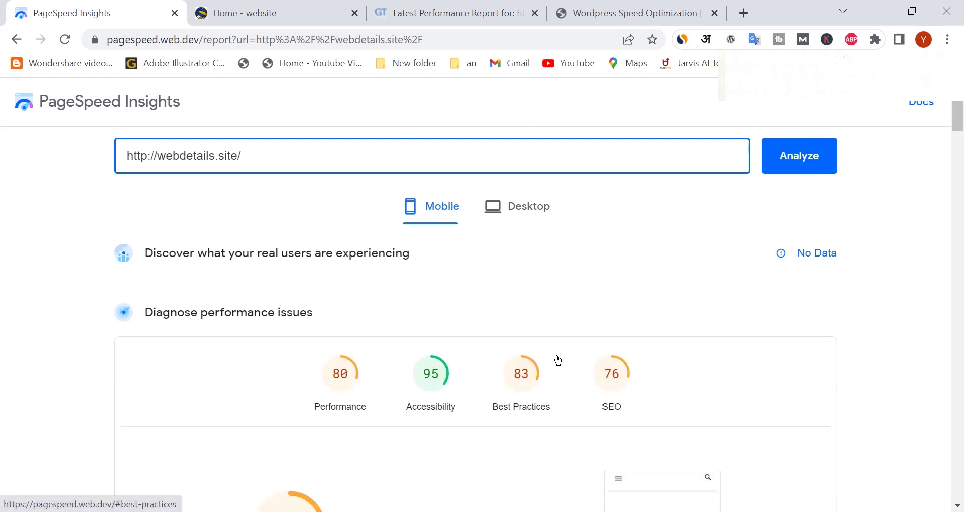
- Examine the category scores and performance metrics in the new mobile and desktop reports
scroll(556, 361, "down", 4)
scroll(556, 360, "up", 4)
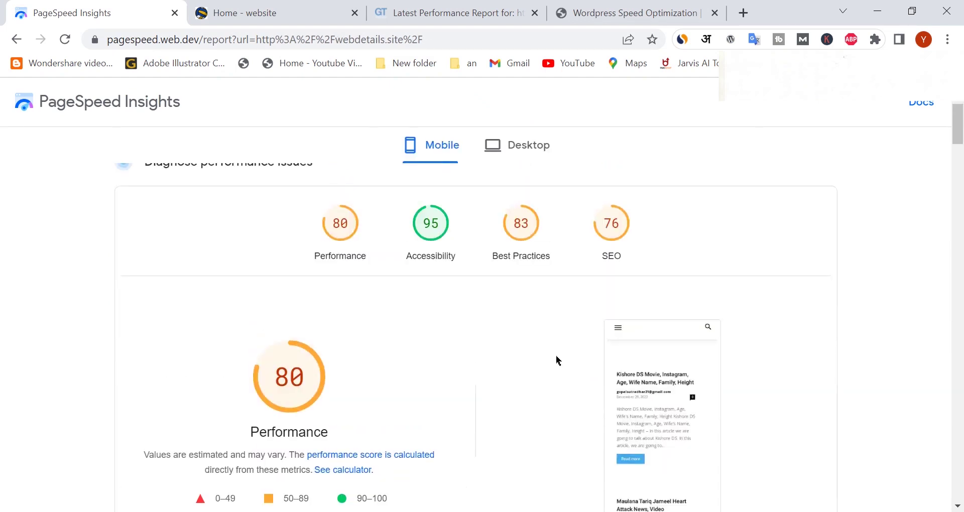
scroll(471, 307, "down", 3)
scroll(327, 298, "up", 3)
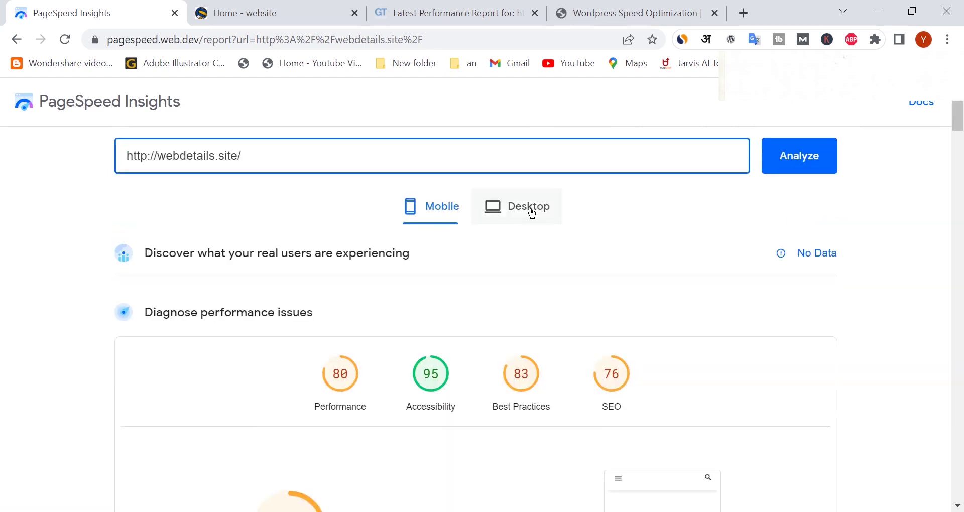
left_click(530, 210)
scroll(447, 314, "down", 7)
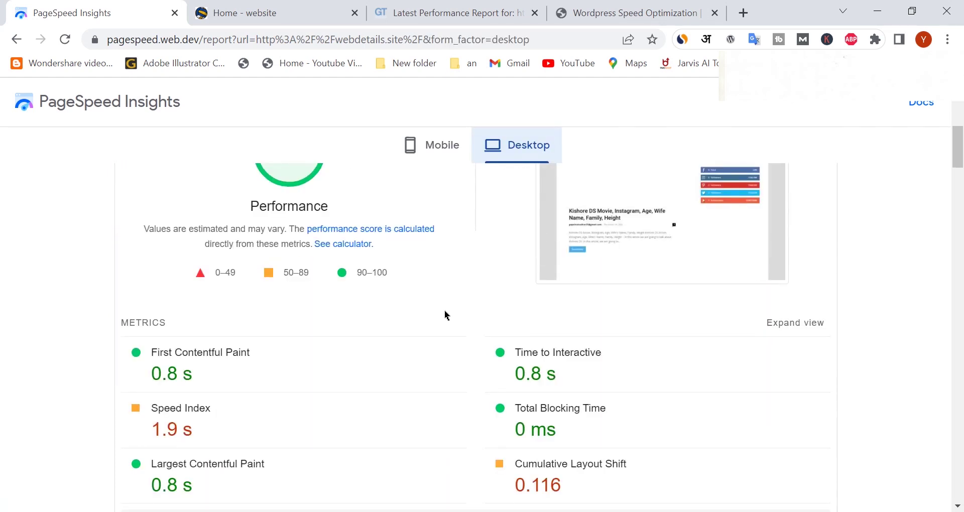
scroll(445, 315, "up", 4)
left_click(424, 156)
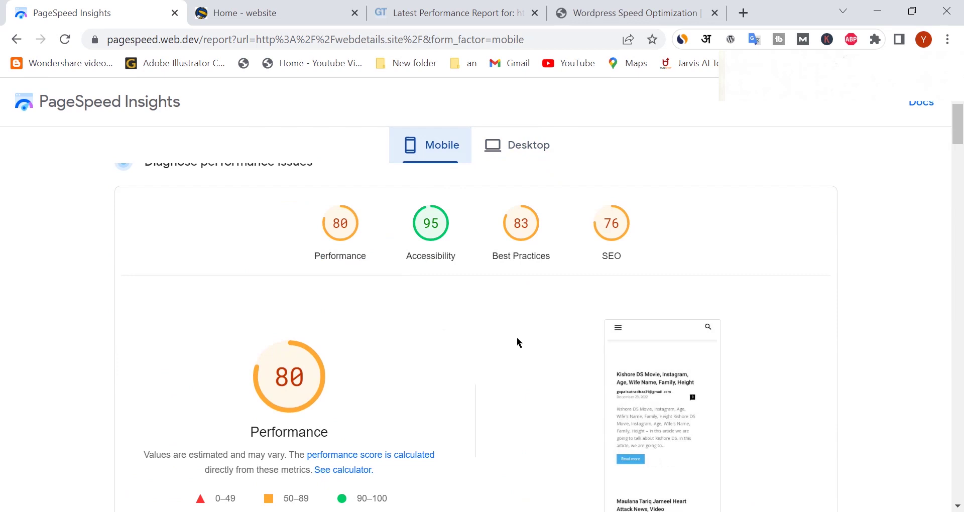
scroll(519, 343, "up", 3)
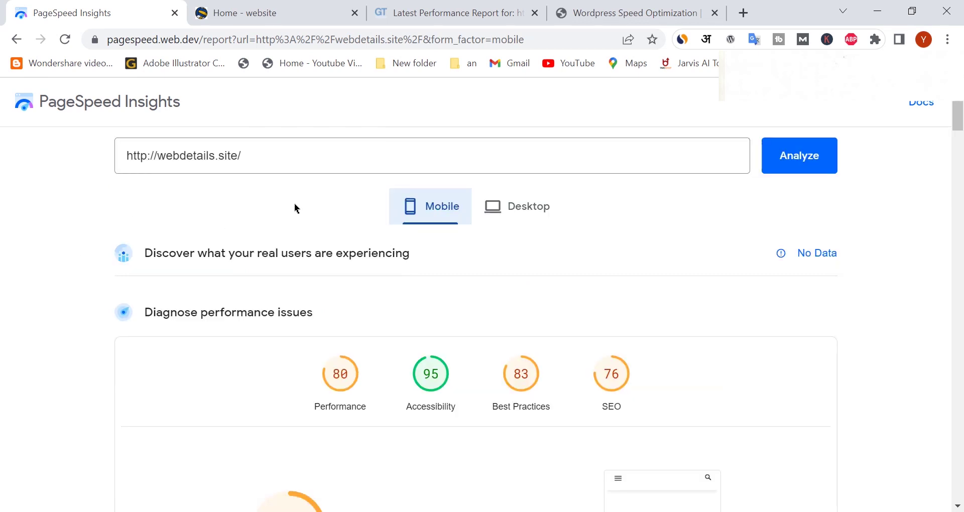
scroll(53, 279, "down", 3)
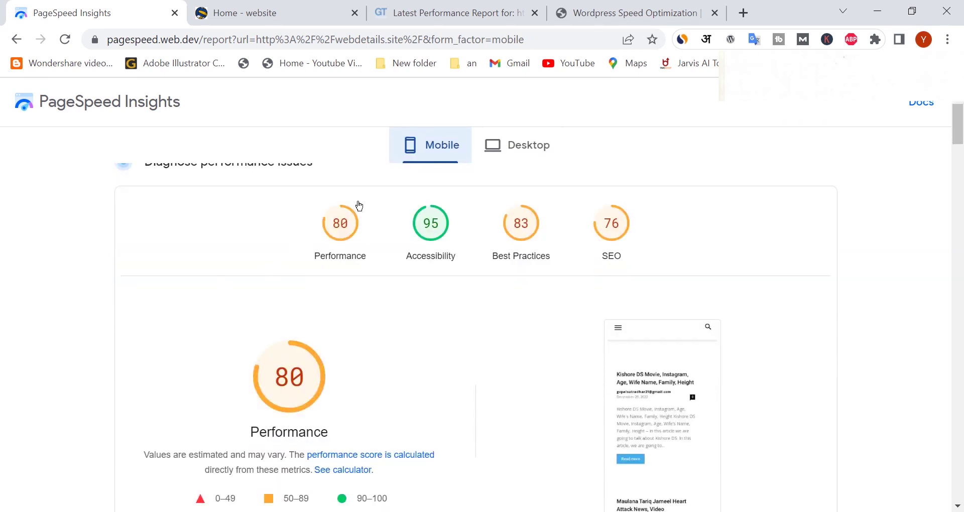